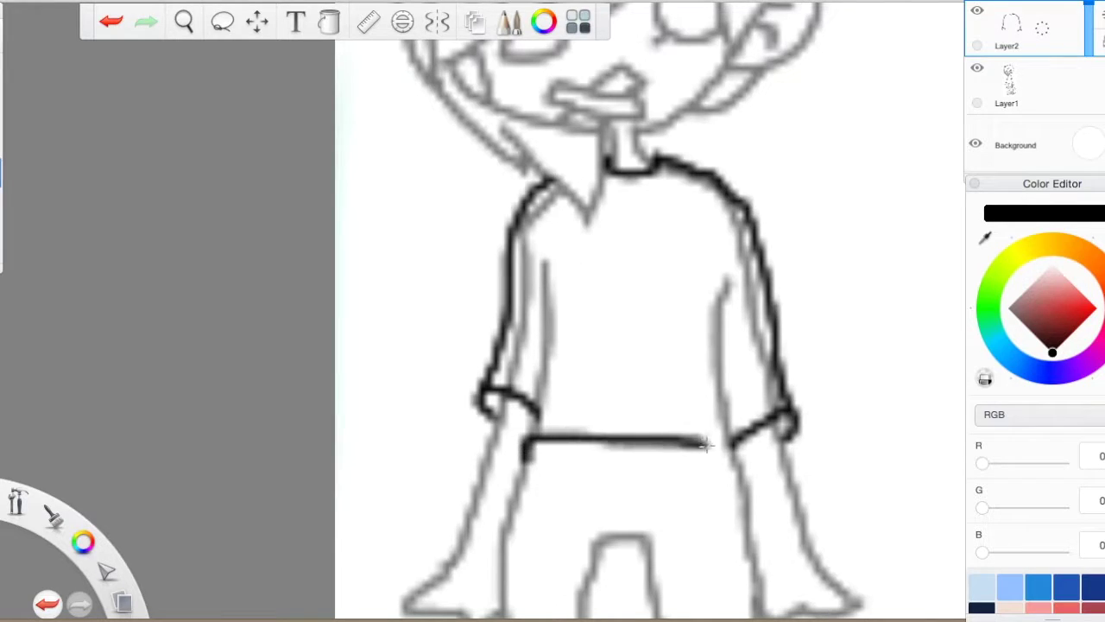
pyautogui.write('srry b')
pyautogui.write('out meh friend ')
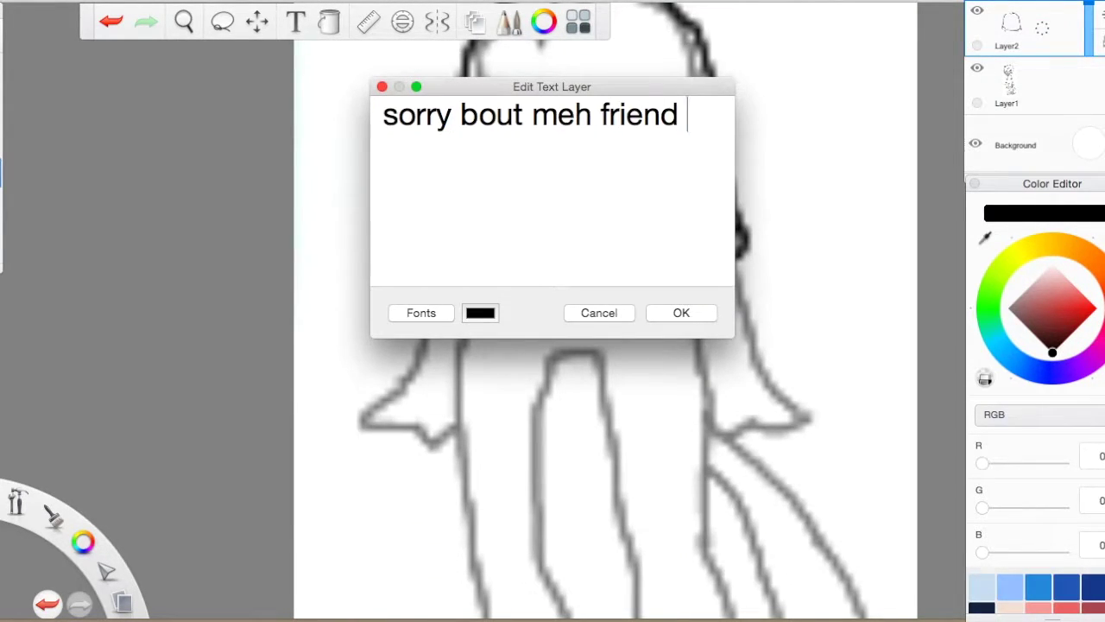
pyautogui.write(':T')
pyautogui.click(609, 312)
# Step: Ink the shorts' waistline and sides in black on Layer2, with a rolled cuff around each leg
pyautogui.moveTo(473, 300); pyautogui.dragTo(710, 296)
pyautogui.scroll(-2, 449, 343)
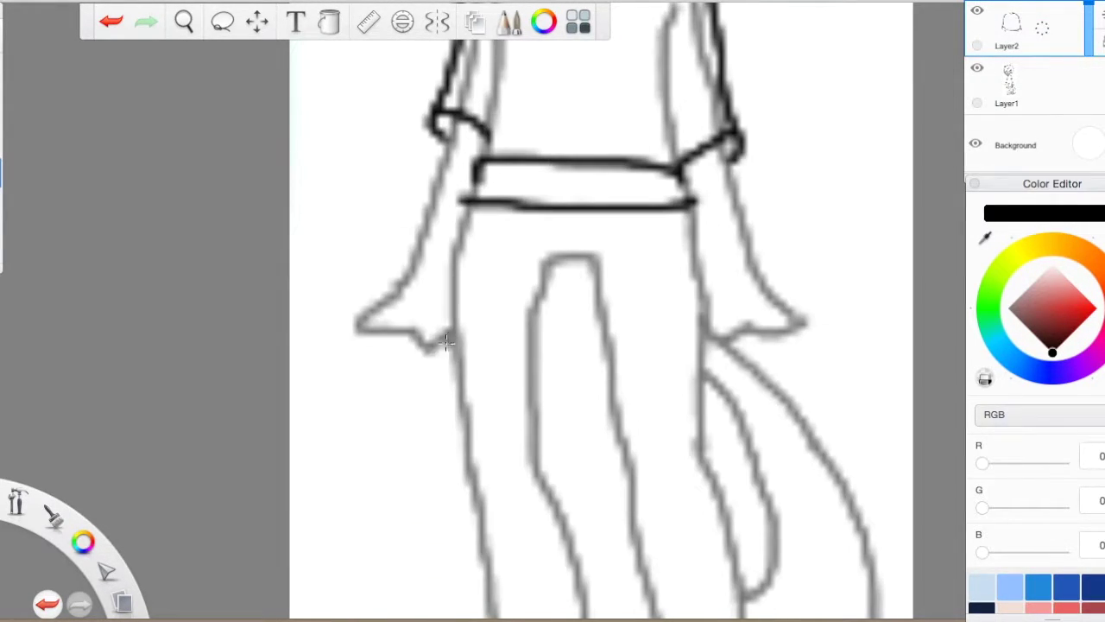
pyautogui.moveTo(448, 331)
pyautogui.mouseDown()
pyautogui.moveTo(543, 334)
pyautogui.moveTo(445, 354)
pyautogui.moveTo(538, 351)
pyautogui.moveTo(703, 324)
pyautogui.mouseUp()
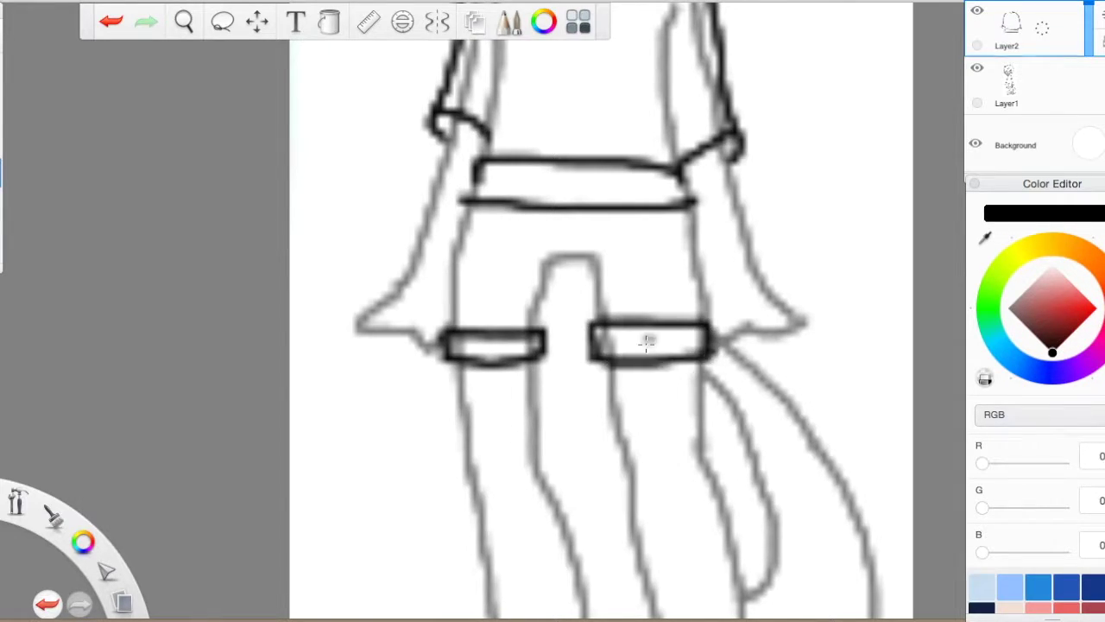
pyautogui.scroll(-3, 647, 343)
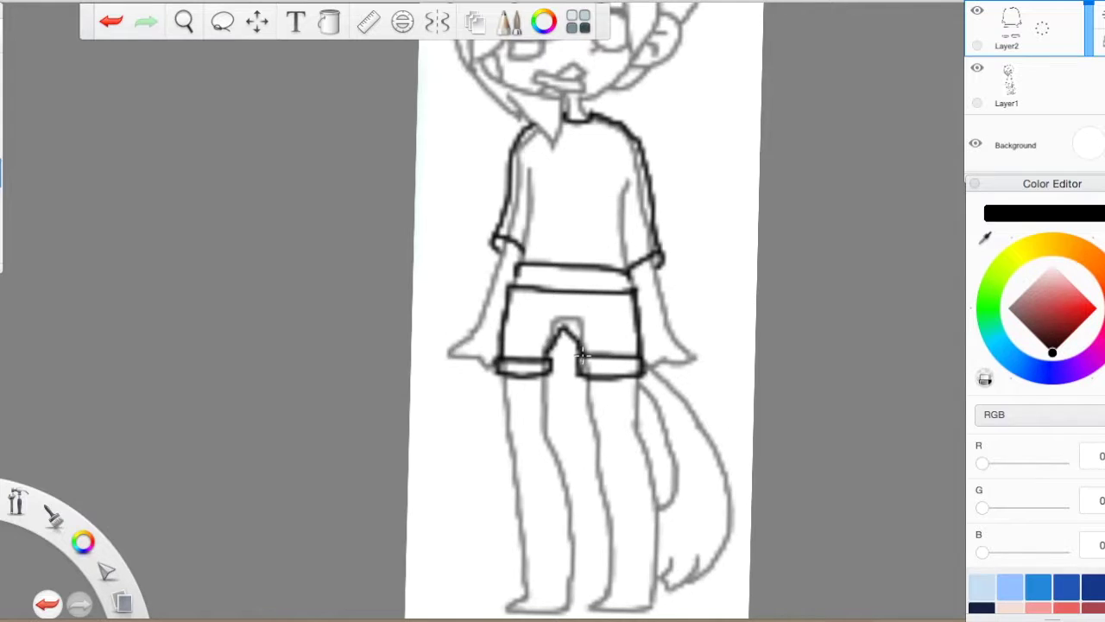
# Step: Undo the last inseam stroke and redraw the shorts' pointed inseam between the two cuffs
pyautogui.scroll(5, 583, 356)
pyautogui.moveTo(559, 344); pyautogui.dragTo(493, 198)
pyautogui.hotkey('ctrl', 'z')
pyautogui.moveTo(470, 161); pyautogui.dragTo(375, 361)
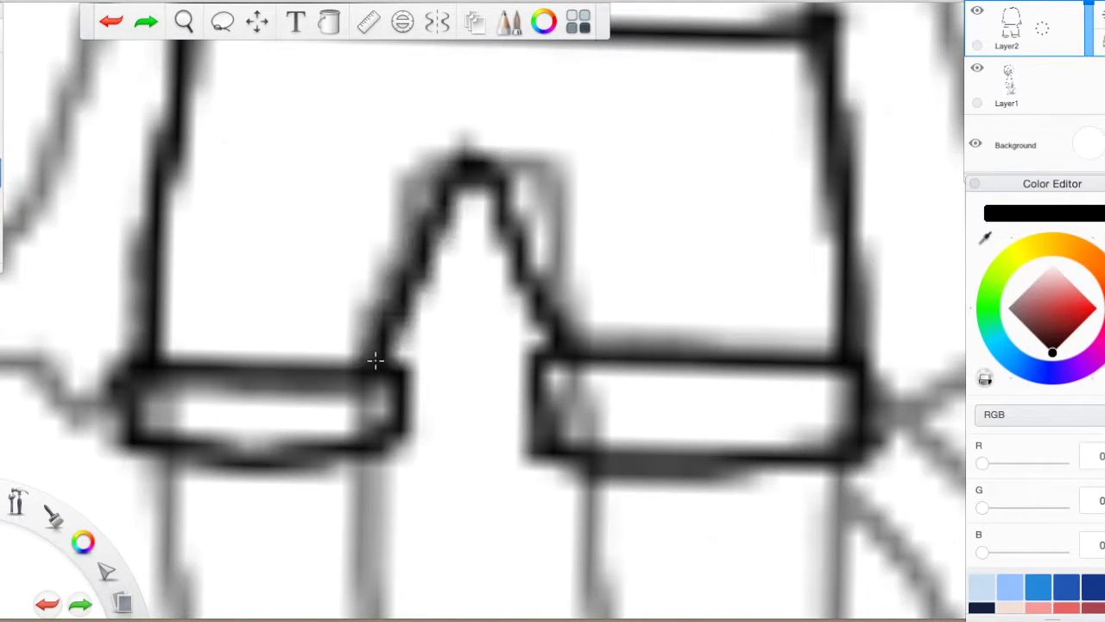
pyautogui.scroll(-5, 375, 361)
# Step: Draw the outlines of two ankle boots over the character's feet
pyautogui.scroll(5, 512, 518)
pyautogui.moveTo(553, 253)
pyautogui.mouseDown()
pyautogui.moveTo(435, 334)
pyautogui.moveTo(419, 381)
pyautogui.moveTo(550, 269)
pyautogui.moveTo(717, 264)
pyautogui.mouseUp()
pyautogui.moveTo(605, 260)
pyautogui.mouseDown()
pyautogui.moveTo(643, 374)
pyautogui.moveTo(717, 266)
pyautogui.mouseUp()
pyautogui.scroll(-5, 620, 259)
pyautogui.scroll(1, 620, 173)
pyautogui.scroll(3, 604, 518)
pyautogui.scroll(-2, 572, 318)
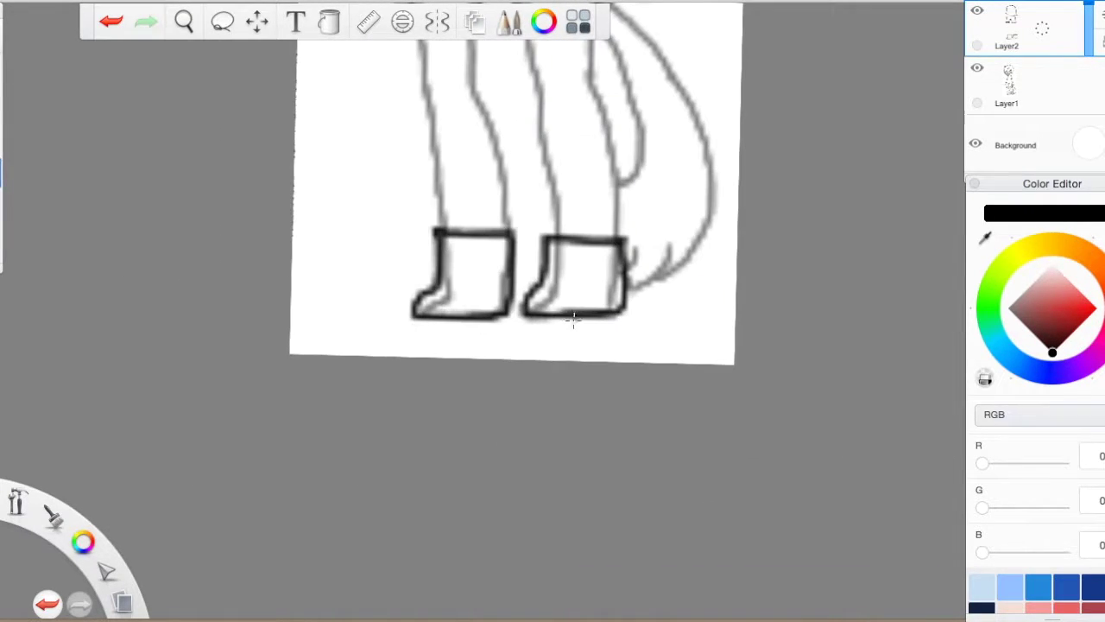
# Step: Refine both heeled boots by strengthening their outlines and trimming the edges with the Hard Eraser
pyautogui.press('e')
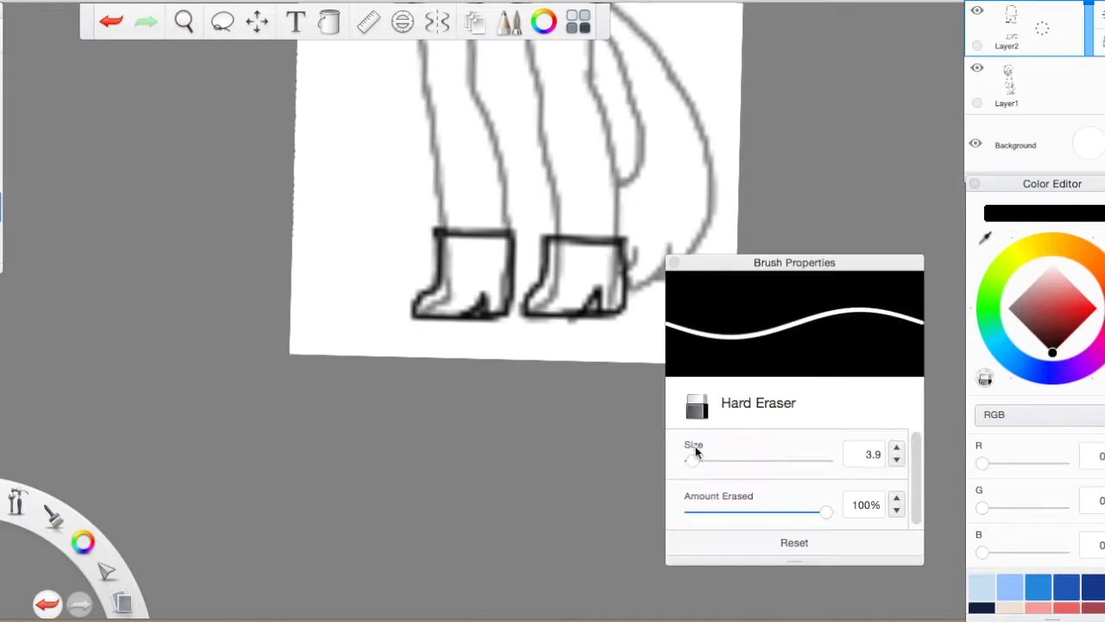
pyautogui.scroll(5, 37, 242)
pyautogui.moveTo(242, 260)
pyautogui.mouseDown()
pyautogui.moveTo(264, 328)
pyautogui.moveTo(267, 185)
pyautogui.moveTo(12, 284)
pyautogui.moveTo(102, 246)
pyautogui.moveTo(40, 104)
pyautogui.moveTo(17, 268)
pyautogui.mouseUp()
pyautogui.scroll(-3, 354, 263)
pyautogui.moveTo(428, 185)
pyautogui.mouseDown()
pyautogui.moveTo(388, 308)
pyautogui.moveTo(284, 334)
pyautogui.moveTo(278, 292)
pyautogui.mouseUp()
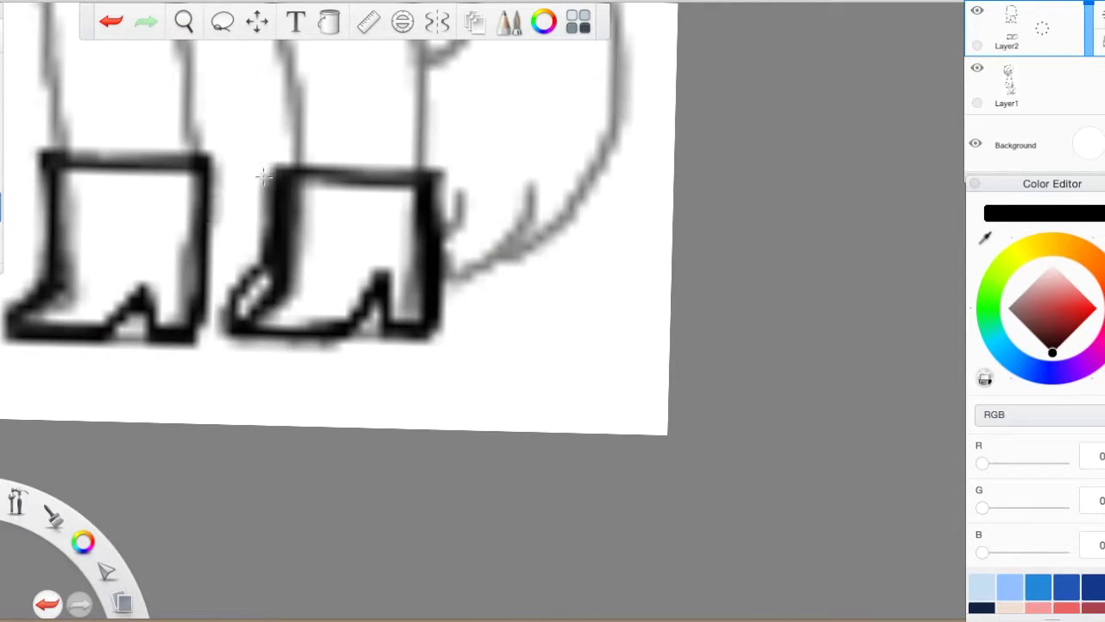
pyautogui.moveTo(263, 177); pyautogui.dragTo(230, 348)
pyautogui.moveTo(436, 168); pyautogui.dragTo(444, 339)
pyautogui.scroll(-5, 425, 202)
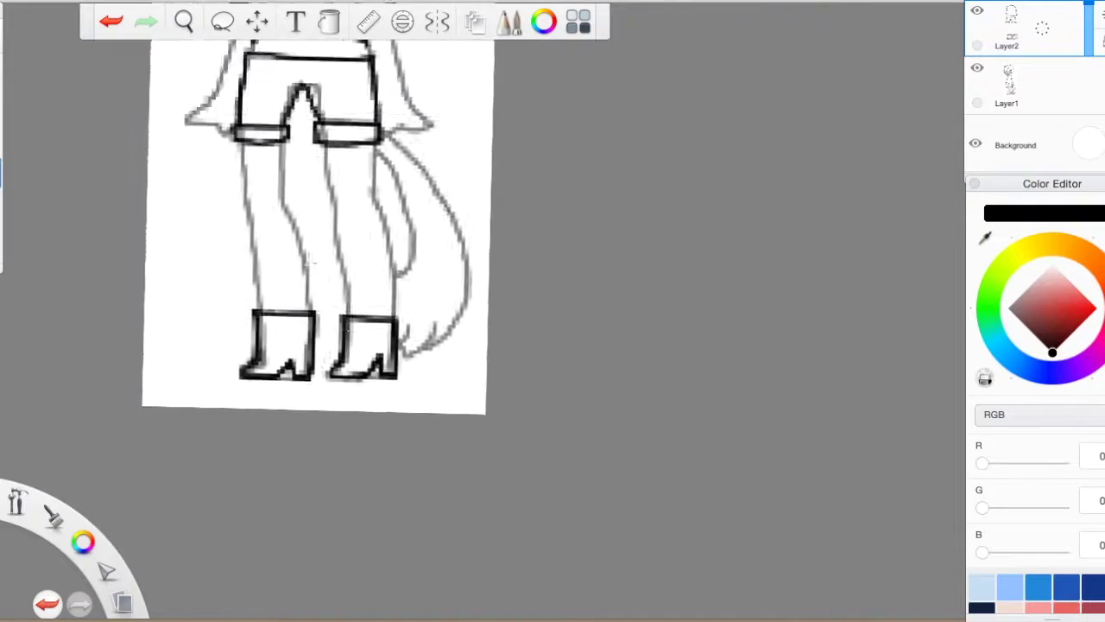
pyautogui.scroll(5, 308, 265)
pyautogui.scroll(-5, 362, 273)
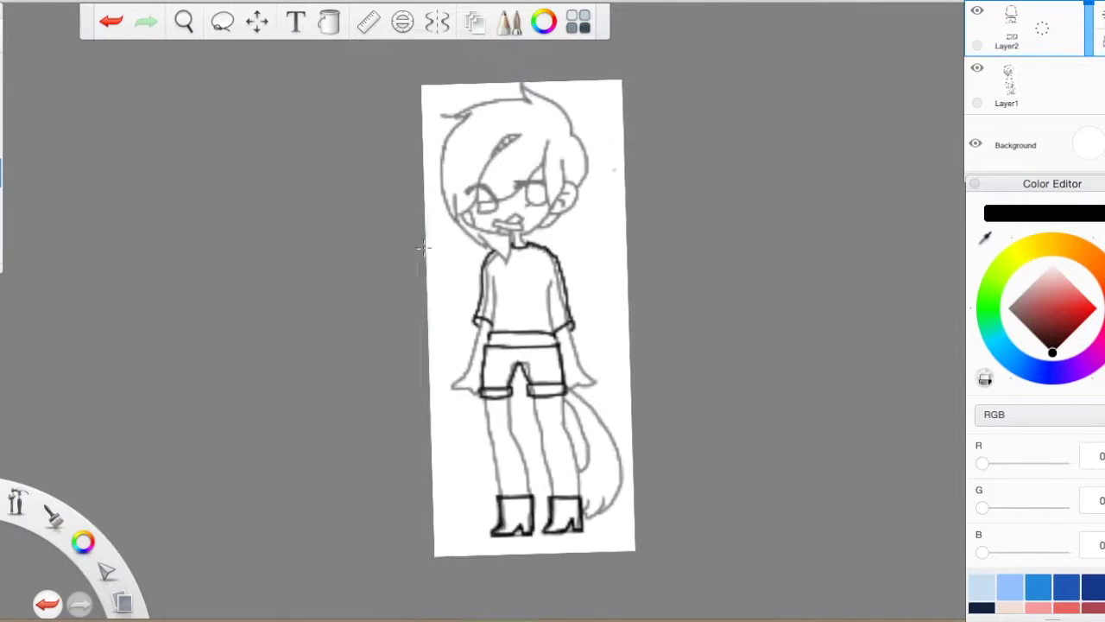
pyautogui.scroll(4, 414, 280)
pyautogui.scroll(-5, 415, 279)
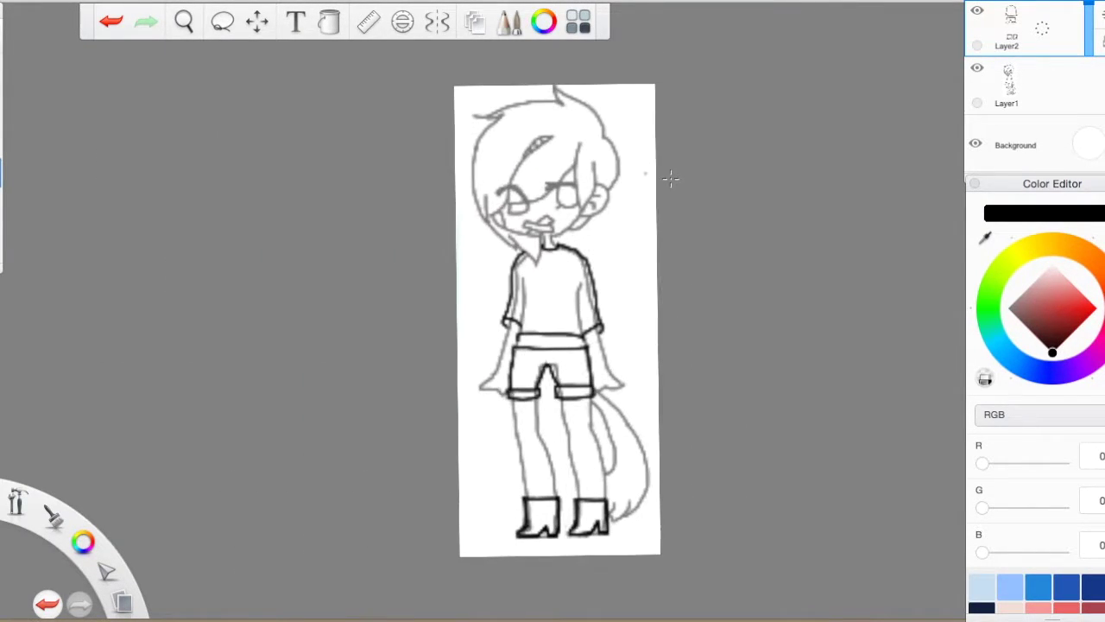
# Step: Erase the leftover sketch lines on Layer1 around the shirt's sleeves and the shorts
pyautogui.click(1092, 76)
pyautogui.moveTo(1092, 76); pyautogui.dragTo(1089, 89)
pyautogui.scroll(5, 466, 143)
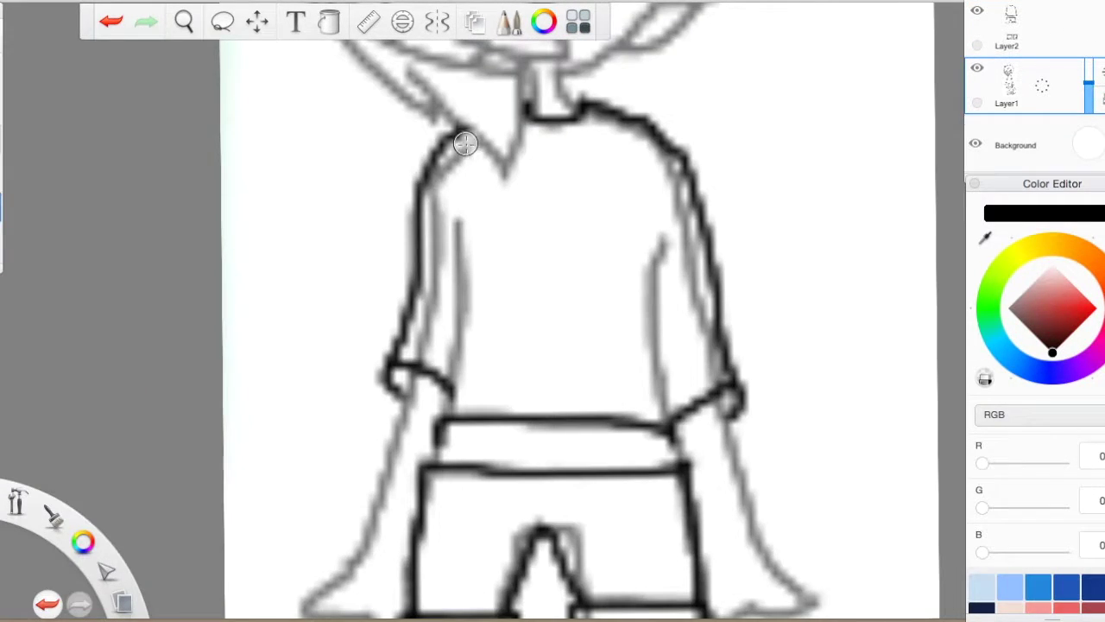
pyautogui.moveTo(649, 176)
pyautogui.mouseDown()
pyautogui.moveTo(674, 195)
pyautogui.moveTo(720, 380)
pyautogui.mouseUp()
pyautogui.scroll(-5, 721, 380)
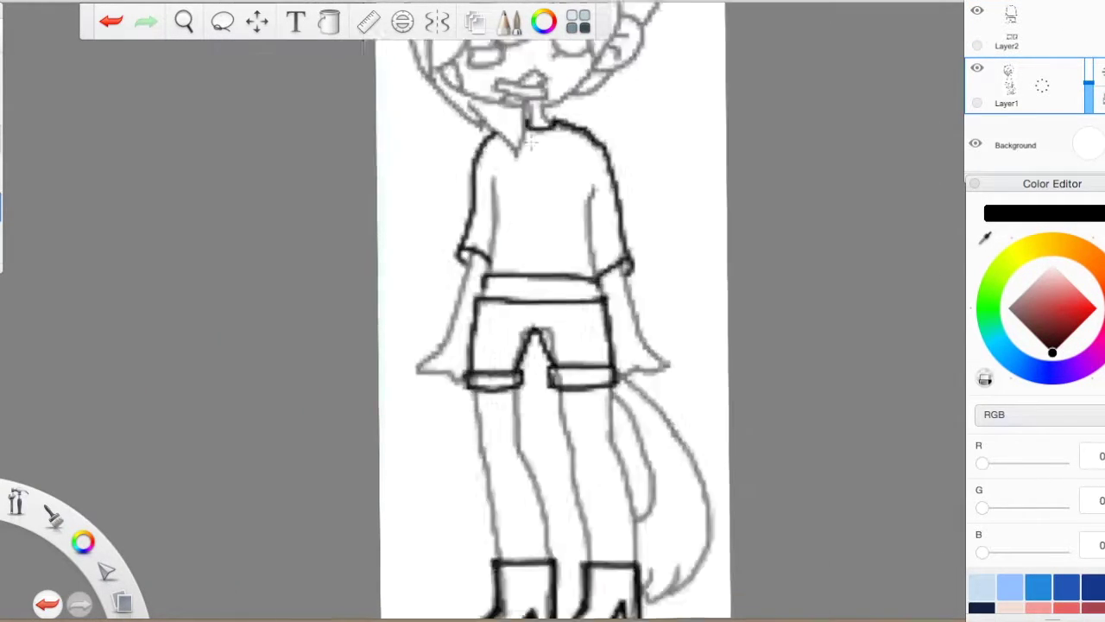
pyautogui.scroll(6, 562, 328)
pyautogui.scroll(-5, 389, 308)
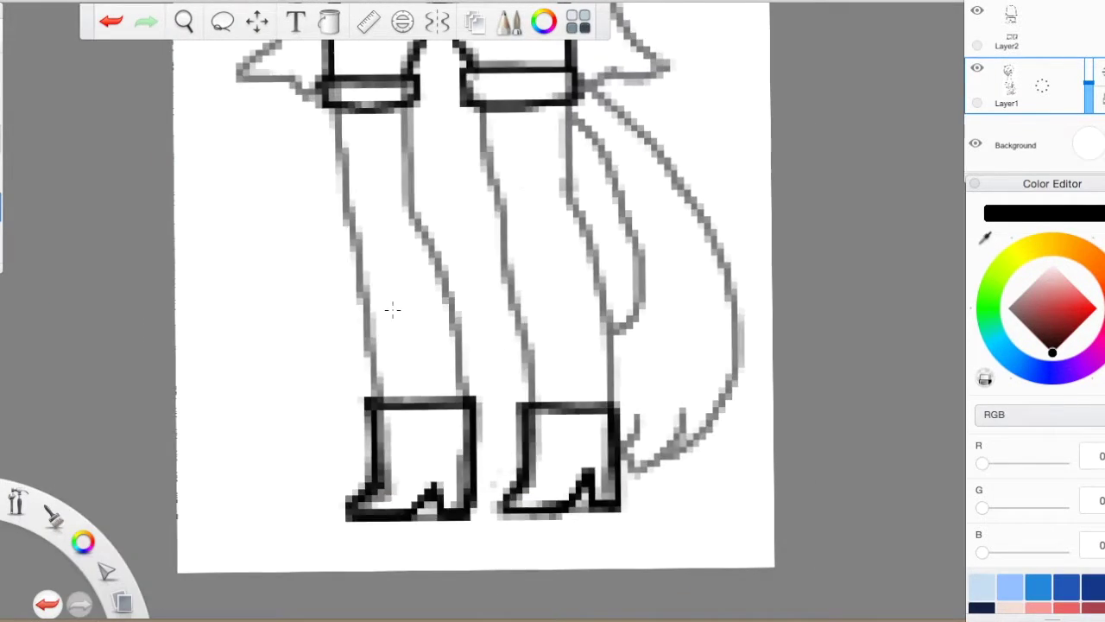
pyautogui.scroll(6, 358, 436)
pyautogui.scroll(-6, 803, 391)
pyautogui.press('t')
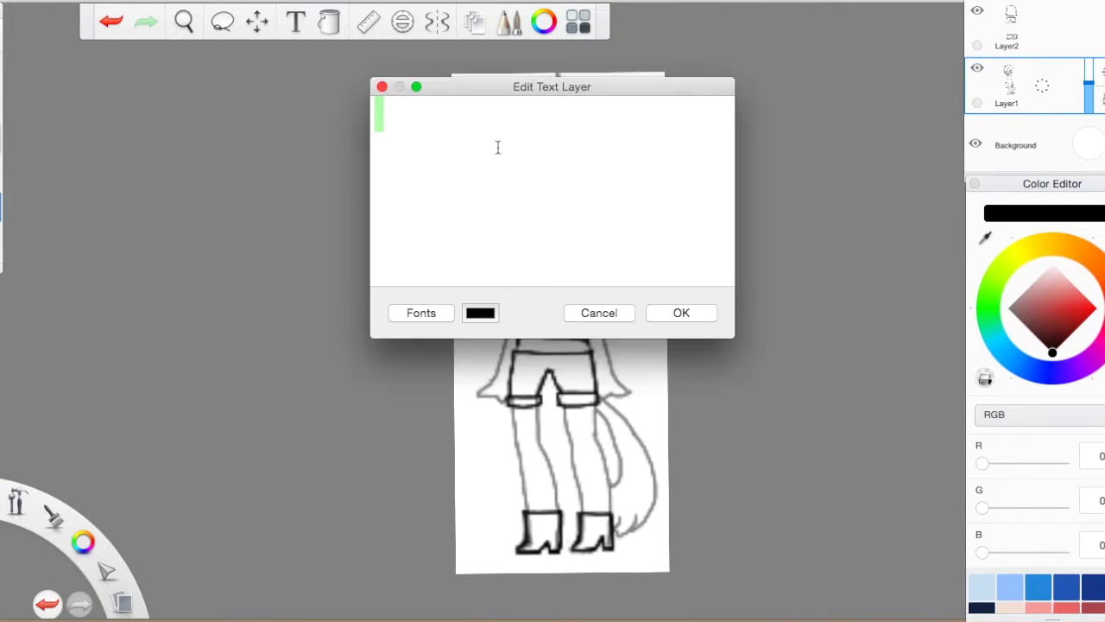
pyautogui.press('Escape')
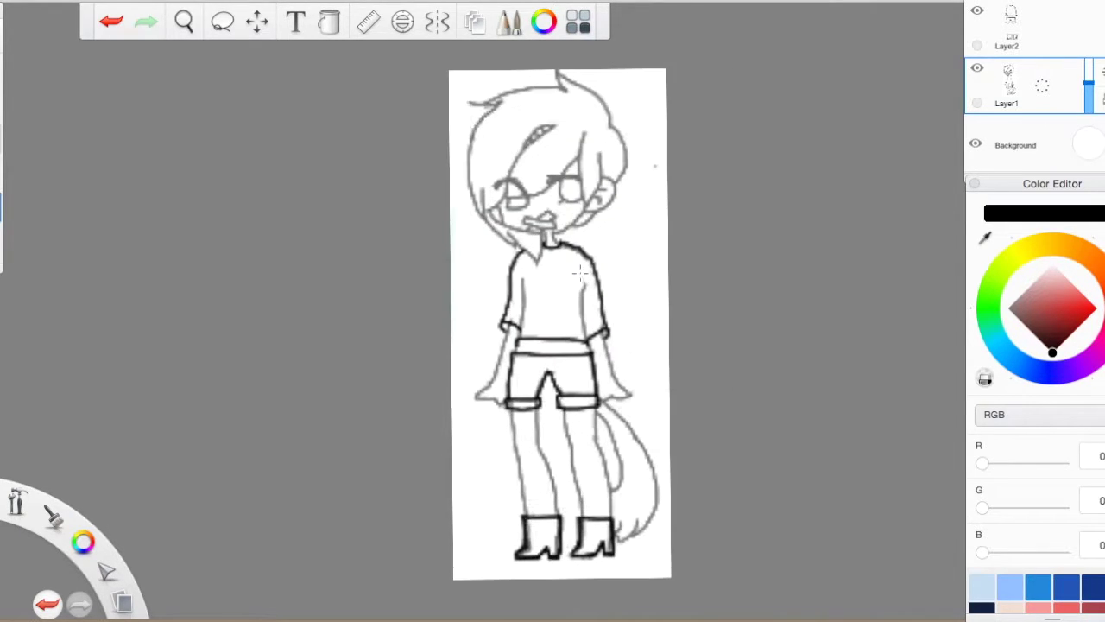
pyautogui.click(1019, 39)
pyautogui.scroll(5, 478, 310)
pyautogui.moveTo(479, 307); pyautogui.dragTo(450, 501)
pyautogui.moveTo(677, 321); pyautogui.dragTo(706, 512)
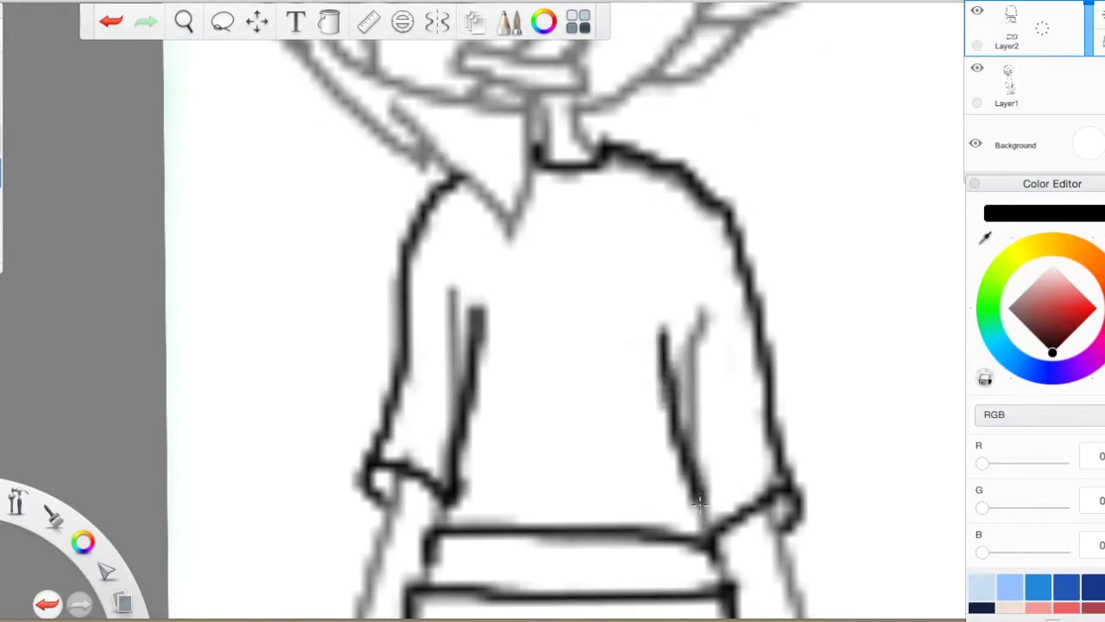
pyautogui.scroll(-2, 682, 354)
pyautogui.click(1023, 84)
pyautogui.scroll(-3, 682, 311)
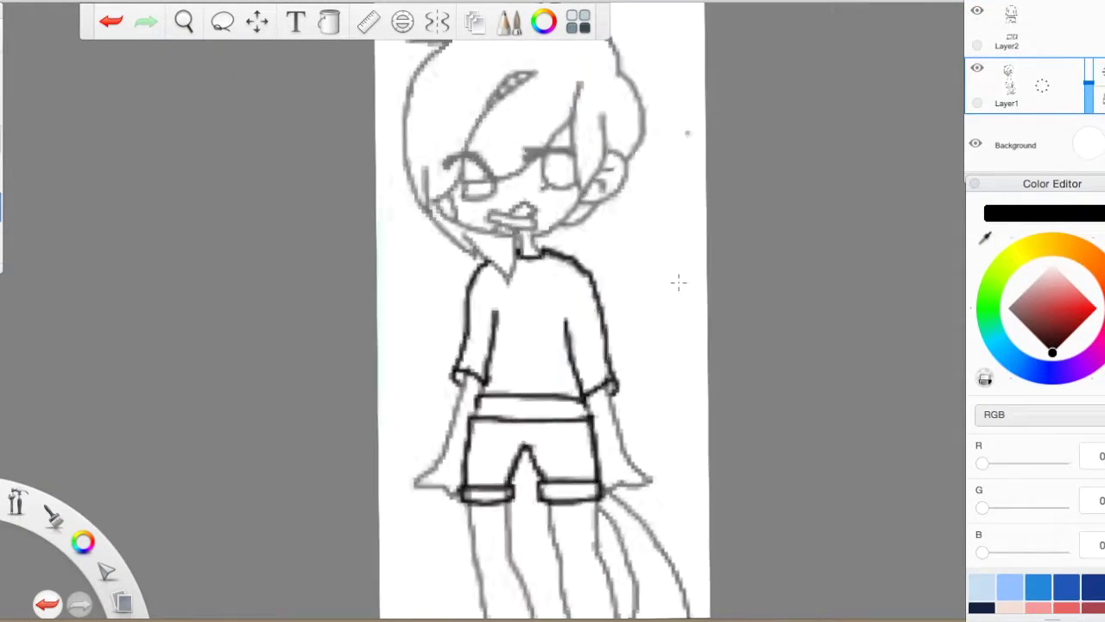
pyautogui.hotkey('ctrl', 'z')
pyautogui.hotkey('ctrl', 'z')
# Step: Trace the shirt's two inner sleeve lines in black on Layer2, following the sketch
pyautogui.scroll(3, 463, 205)
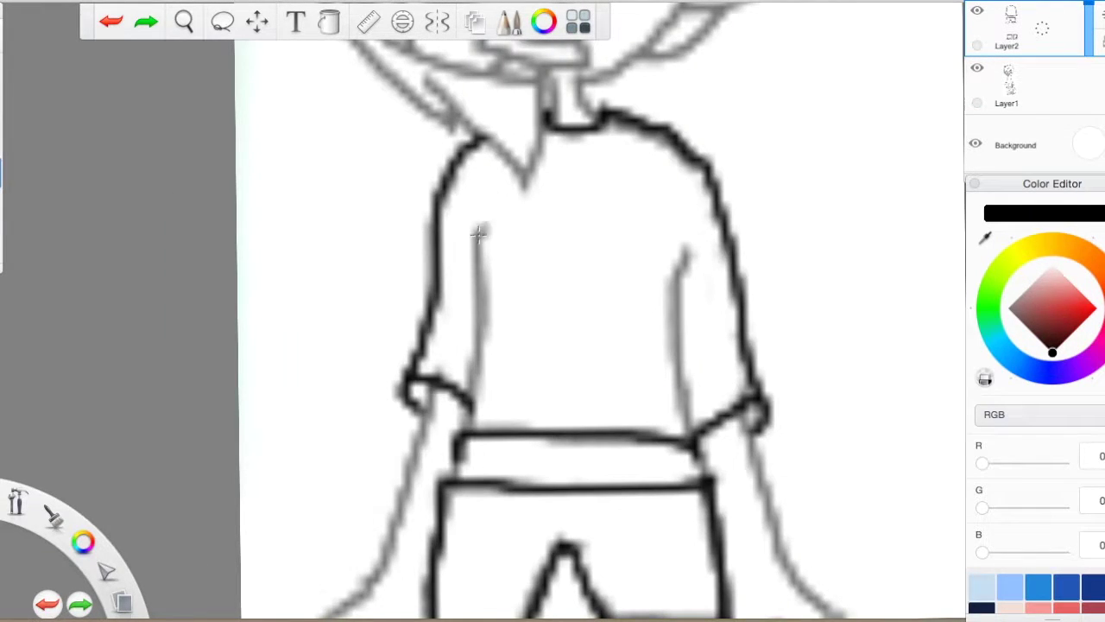
pyautogui.moveTo(477, 232); pyautogui.dragTo(470, 432)
pyautogui.moveTo(685, 246); pyautogui.dragTo(684, 402)
pyautogui.scroll(-3, 1042, 78)
pyautogui.click(1043, 78)
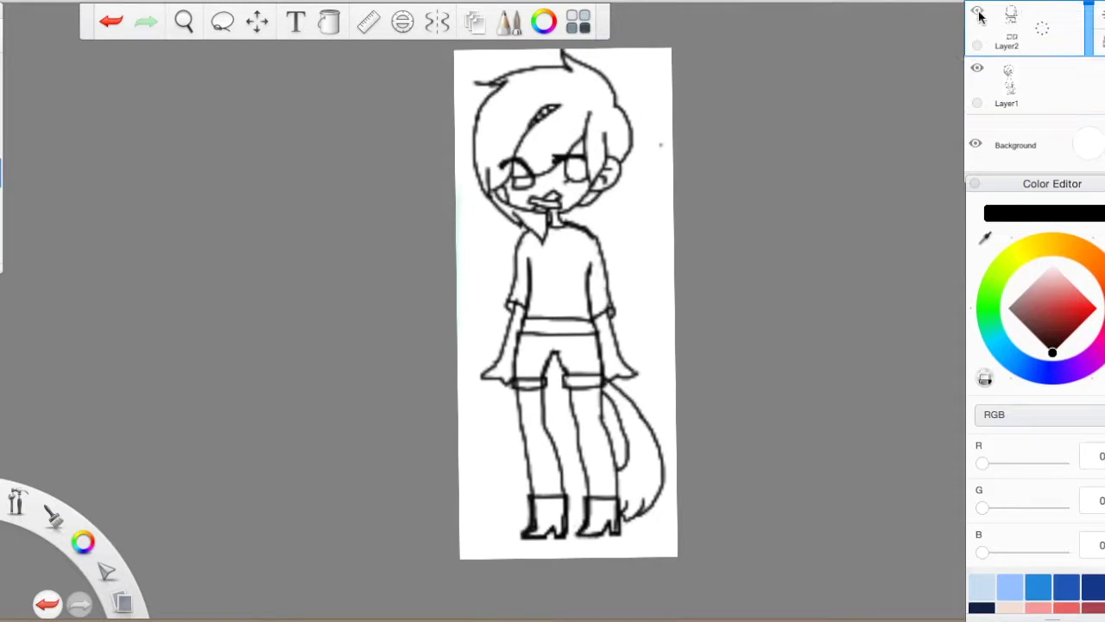
# Step: Erase the leftover sketch lines along the sides of both boots on Layer1
pyautogui.scroll(5, 702, 394)
pyautogui.moveTo(602, 208); pyautogui.dragTo(608, 375)
pyautogui.moveTo(466, 179)
pyautogui.mouseDown()
pyautogui.moveTo(462, 315)
pyautogui.moveTo(414, 380)
pyautogui.mouseUp()
pyautogui.moveTo(173, 177)
pyautogui.mouseDown()
pyautogui.moveTo(193, 309)
pyautogui.moveTo(120, 389)
pyautogui.mouseUp()
pyautogui.moveTo(339, 177); pyautogui.dragTo(320, 371)
# Step: Merge the clothing line art of Layer2 into Layer1
pyautogui.click(1027, 30)
pyautogui.scroll(-5, 518, 371)
pyautogui.scroll(6, 518, 369)
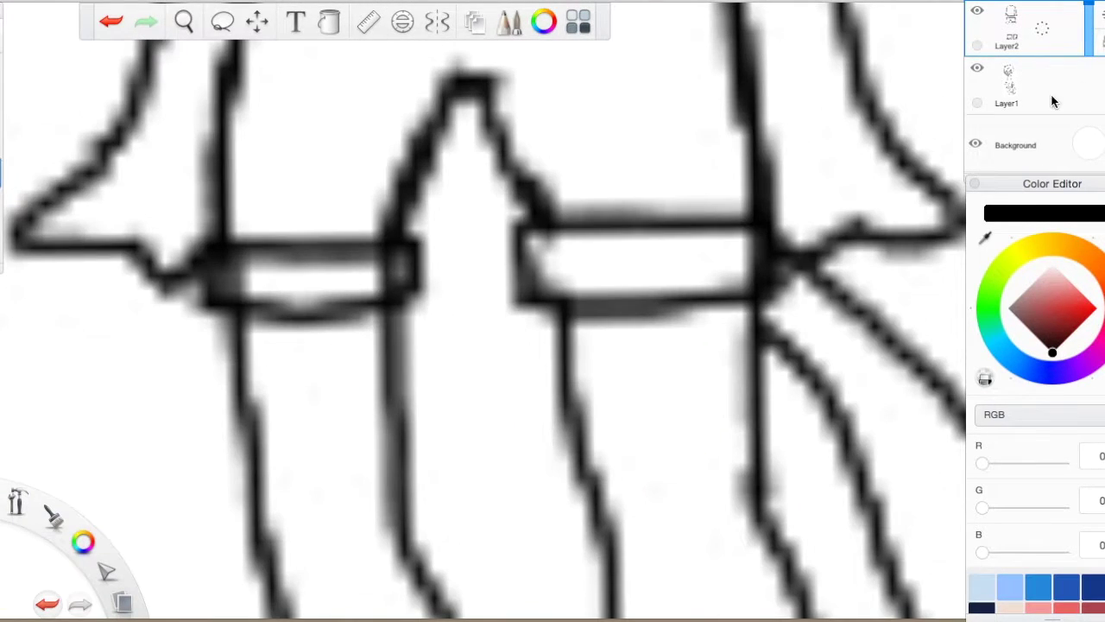
pyautogui.click(1028, 86)
pyautogui.scroll(-6, 434, 285)
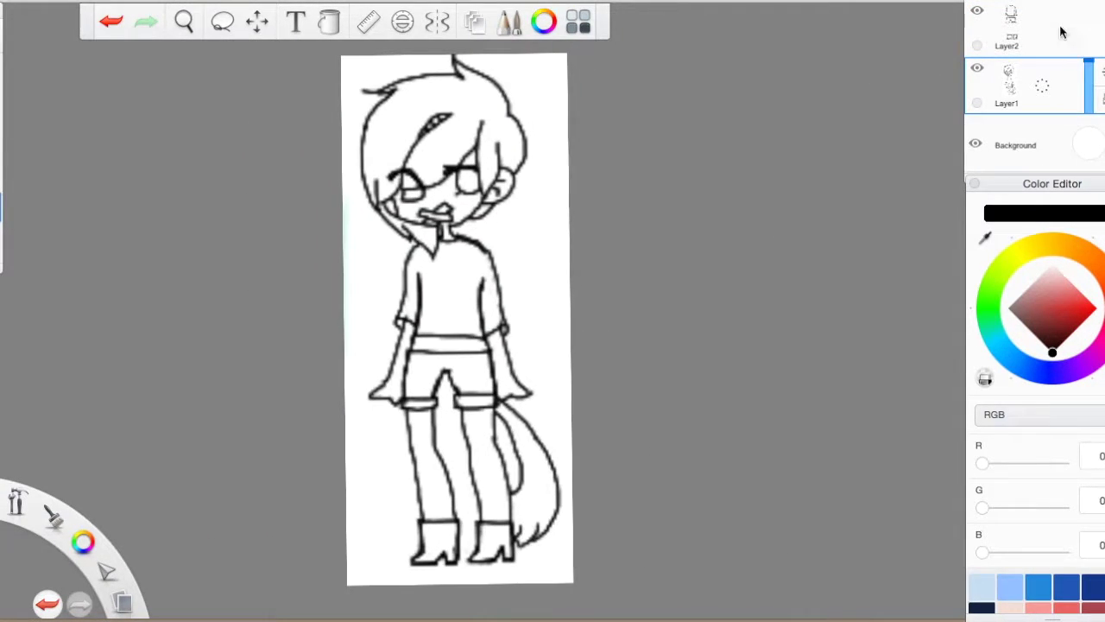
pyautogui.scroll(-1, 1064, 52)
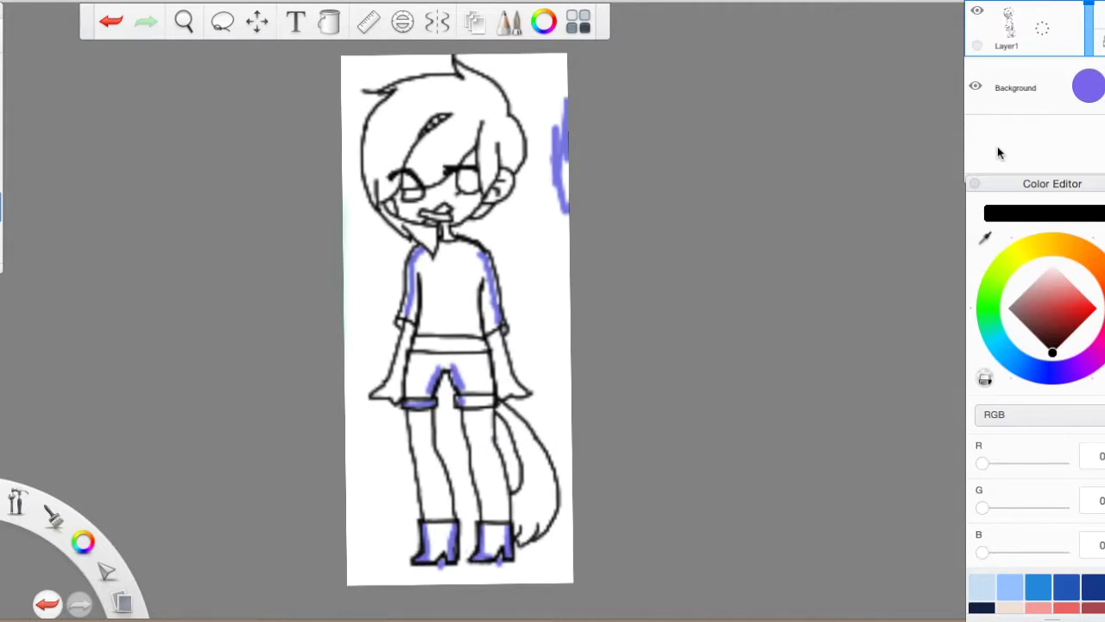
pyautogui.press('f')
pyautogui.click(535, 250)
pyautogui.click(565, 177)
pyautogui.click(518, 466)
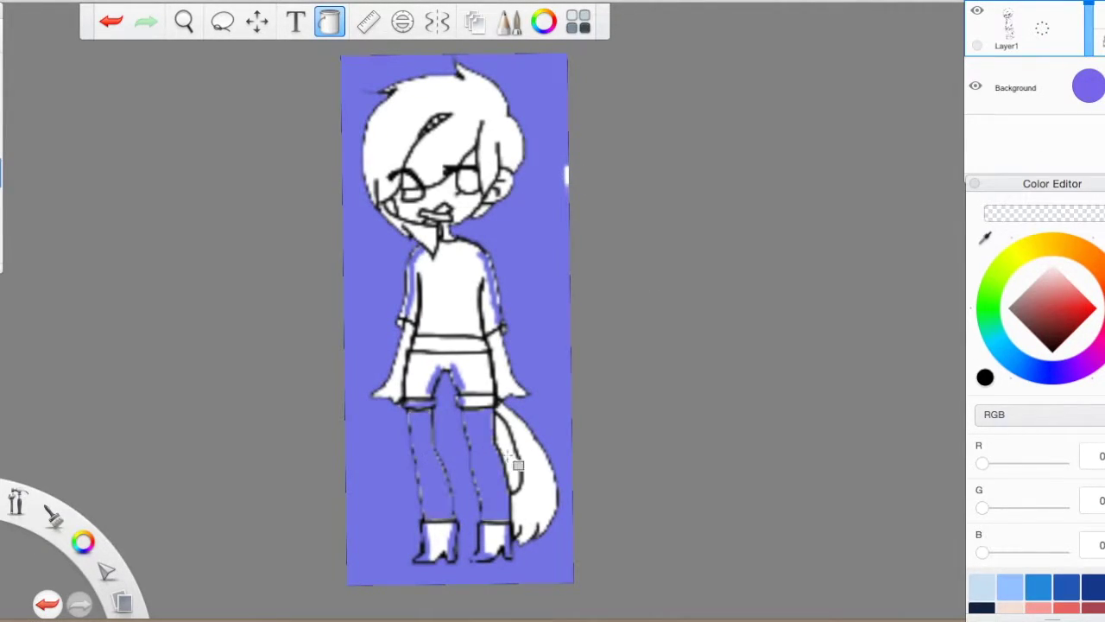
pyautogui.hotkey('ctrl', 'z')
pyautogui.hotkey('ctrl', 'z')
pyautogui.hotkey('ctrl', 'z')
pyautogui.hotkey('ctrl', 'z')
pyautogui.hotkey('ctrl', 'z')
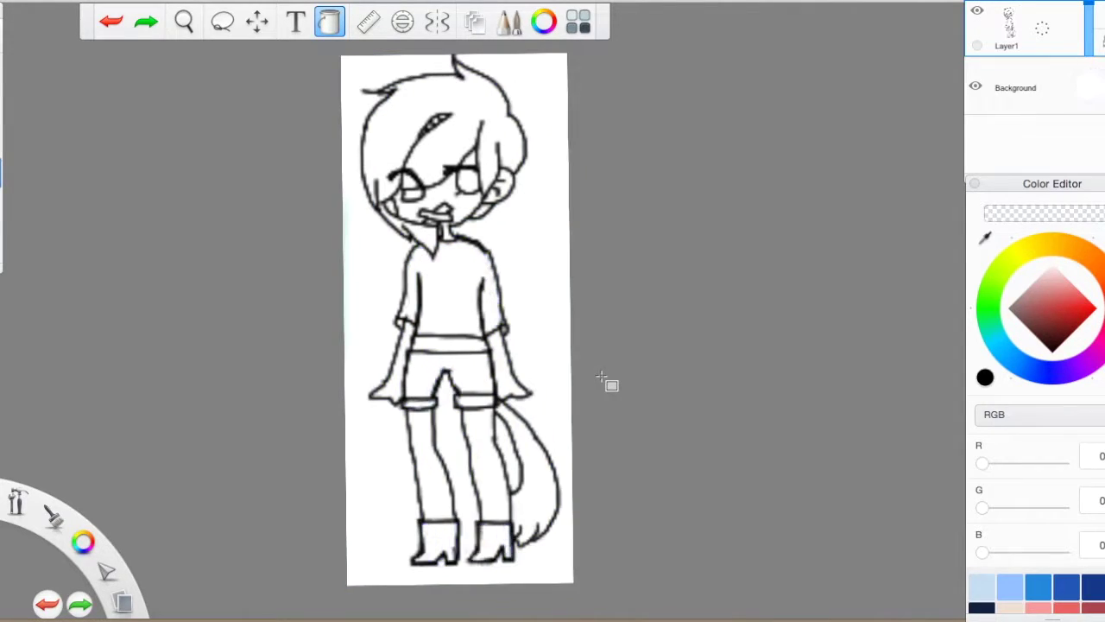
# Step: Add a new layer above the line art for inking in black and lower Layer1's opacity
pyautogui.hscroll(-2, 23, 43)
pyautogui.hotkey('ctrl', 'b')
pyautogui.click(673, 262)
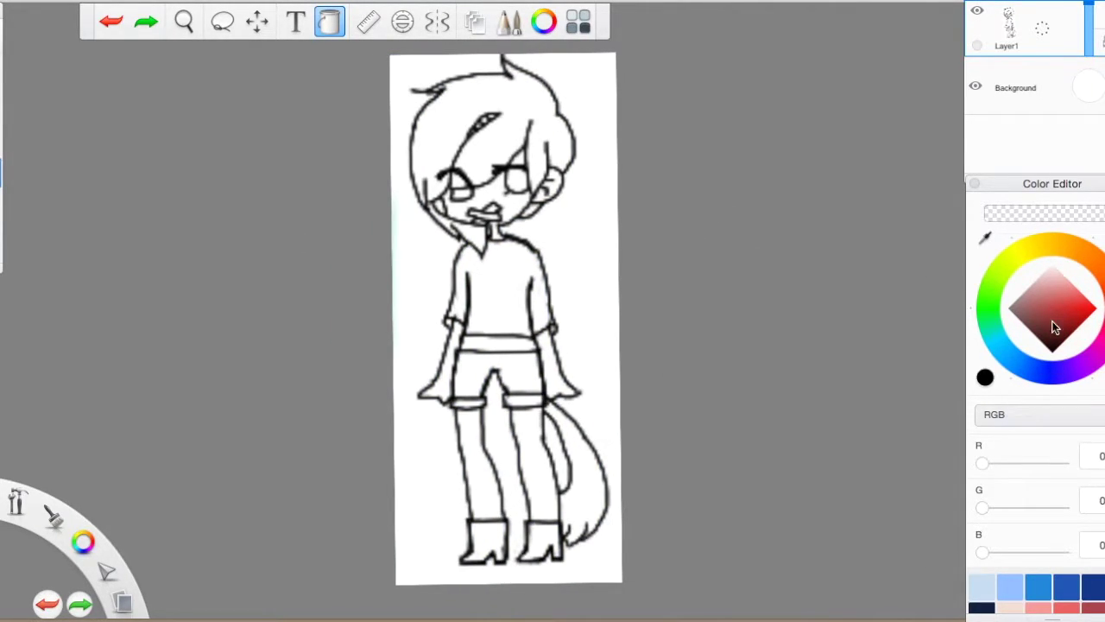
pyautogui.scroll(2, 90, 211)
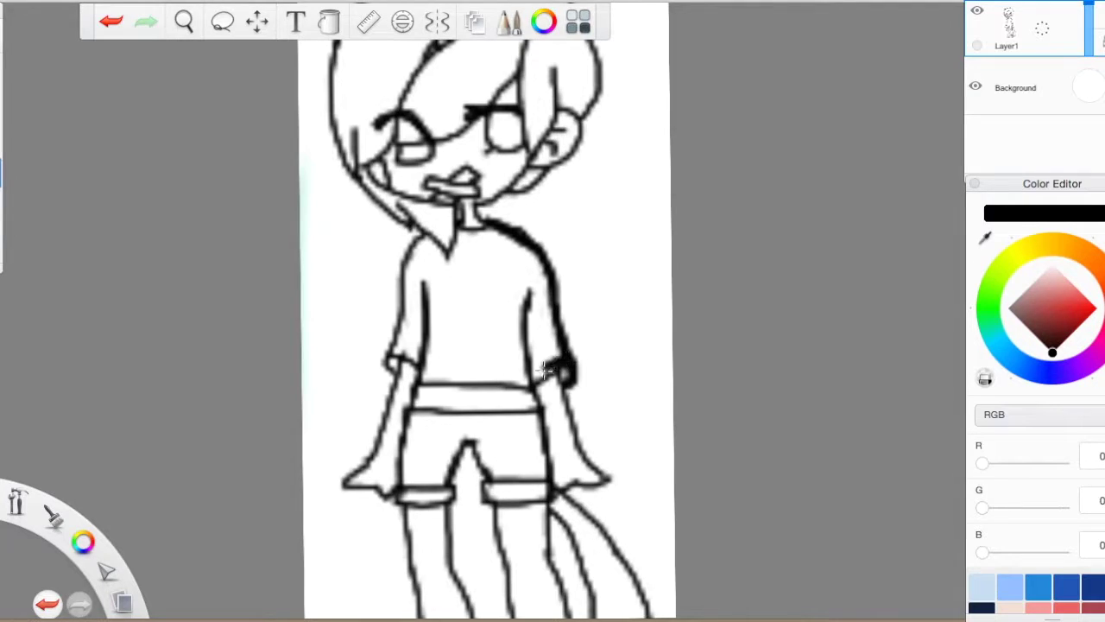
pyautogui.hotkey('ctrl', 'z')
pyautogui.hotkey('ctrl', 'shift', 'n')
pyautogui.moveTo(1042, 87); pyautogui.dragTo(1089, 79)
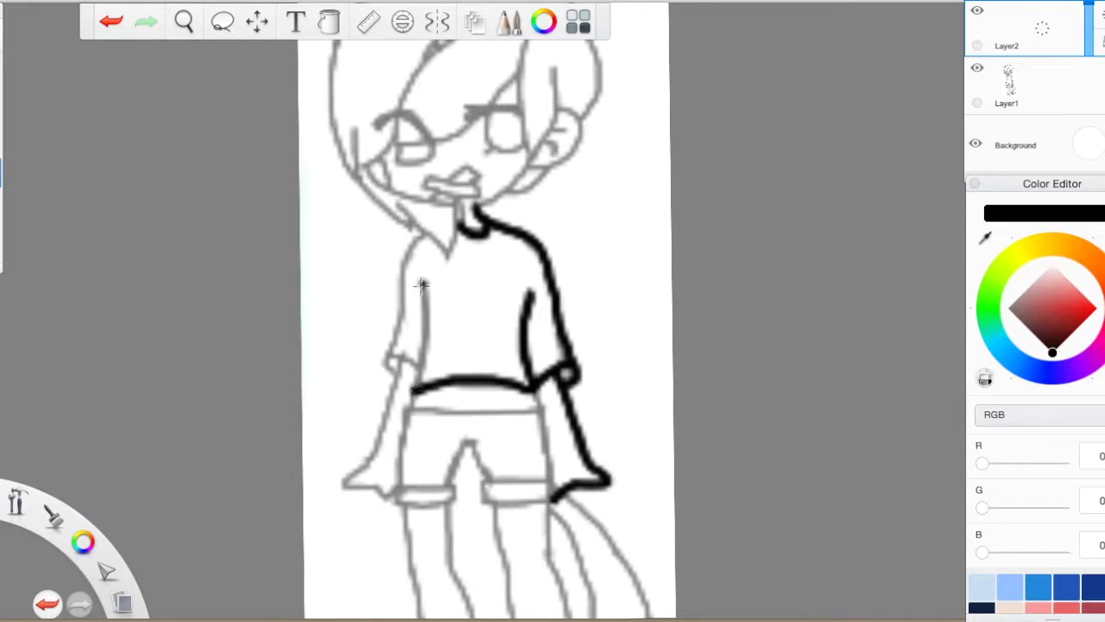
# Step: Ink the shirt, arms and cuffed shorts in thick black lines on Layer2, undoing stray strokes
pyautogui.hotkey('ctrl', 'z')
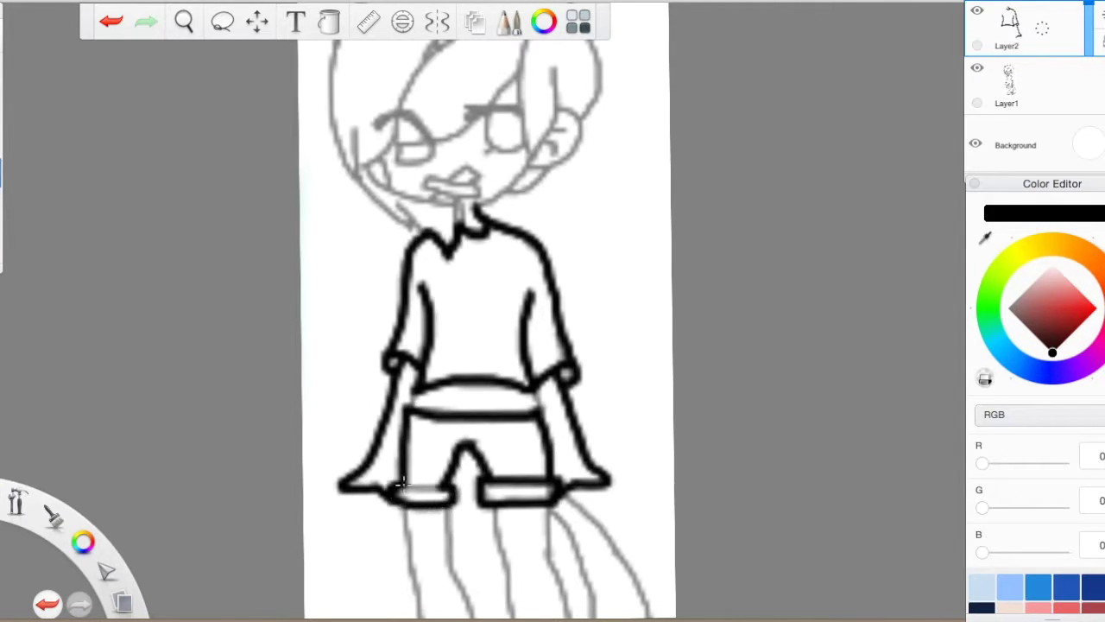
pyautogui.hotkey('ctrl', 'z')
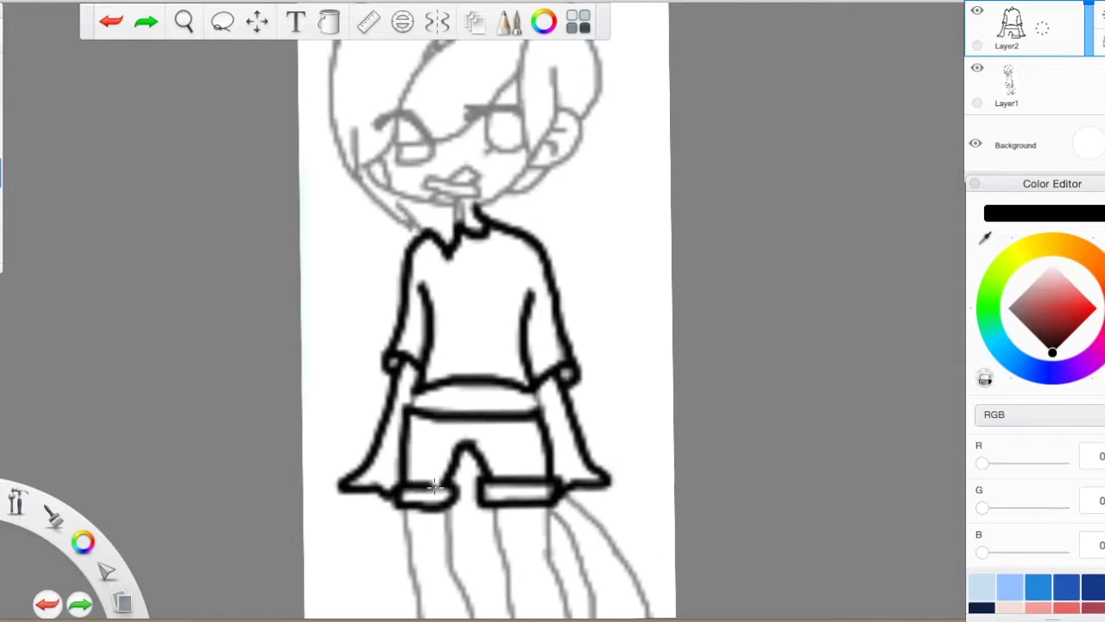
# Step: Ink both legs, the heeled boots and the inner tail line in thick black strokes on Layer2
pyautogui.scroll(-3, 434, 486)
pyautogui.scroll(3, 484, 383)
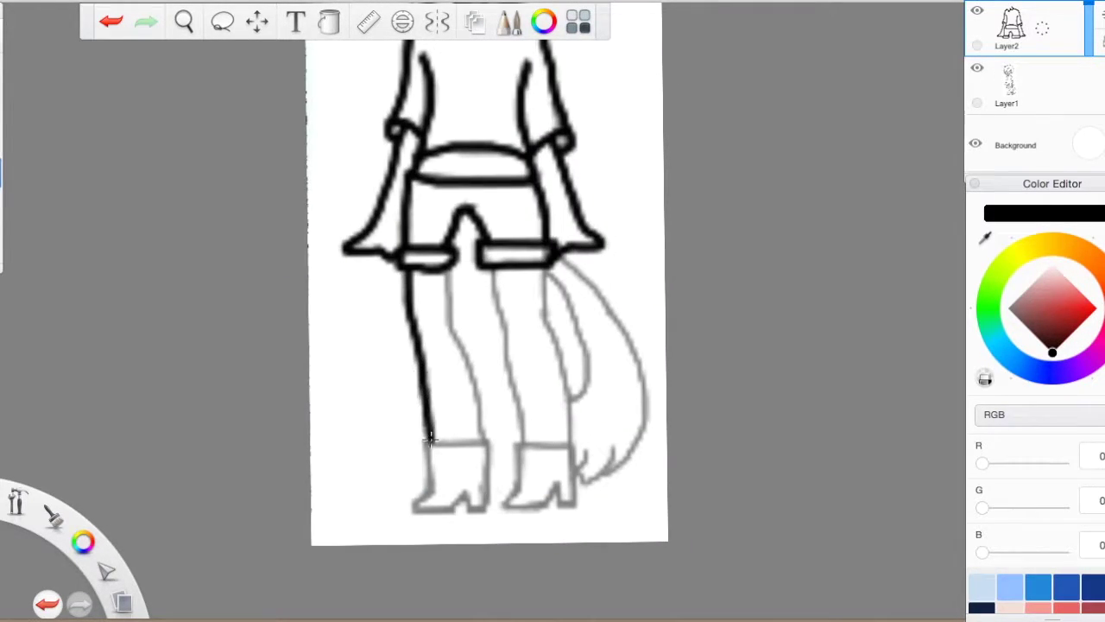
pyautogui.moveTo(447, 271); pyautogui.dragTo(480, 431)
pyautogui.hotkey('ctrl', 'z')
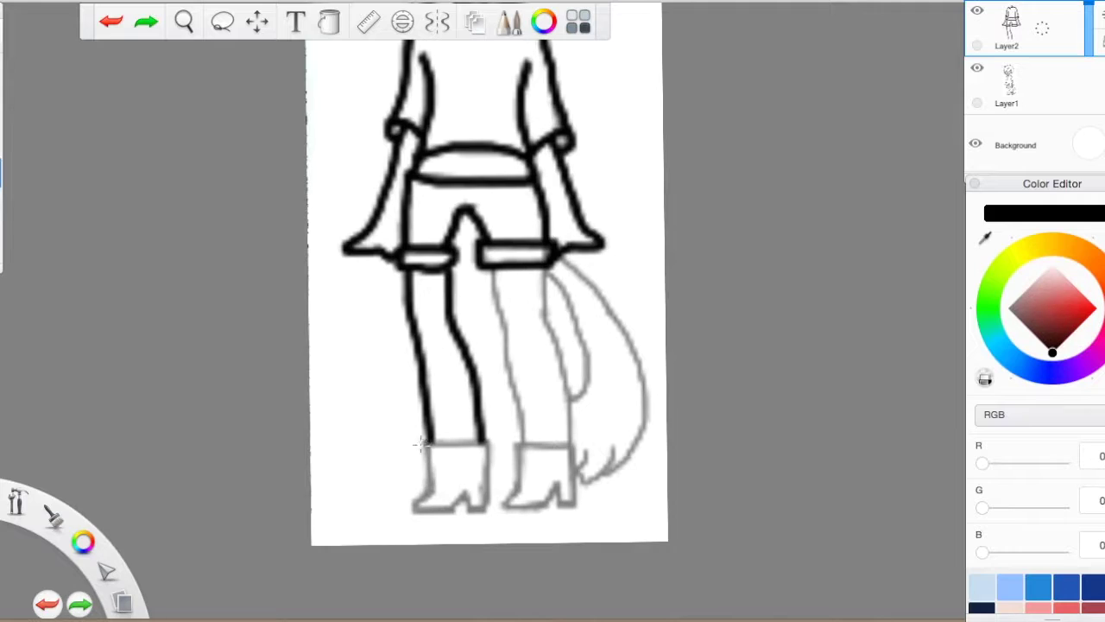
pyautogui.hotkey('ctrl', 'z')
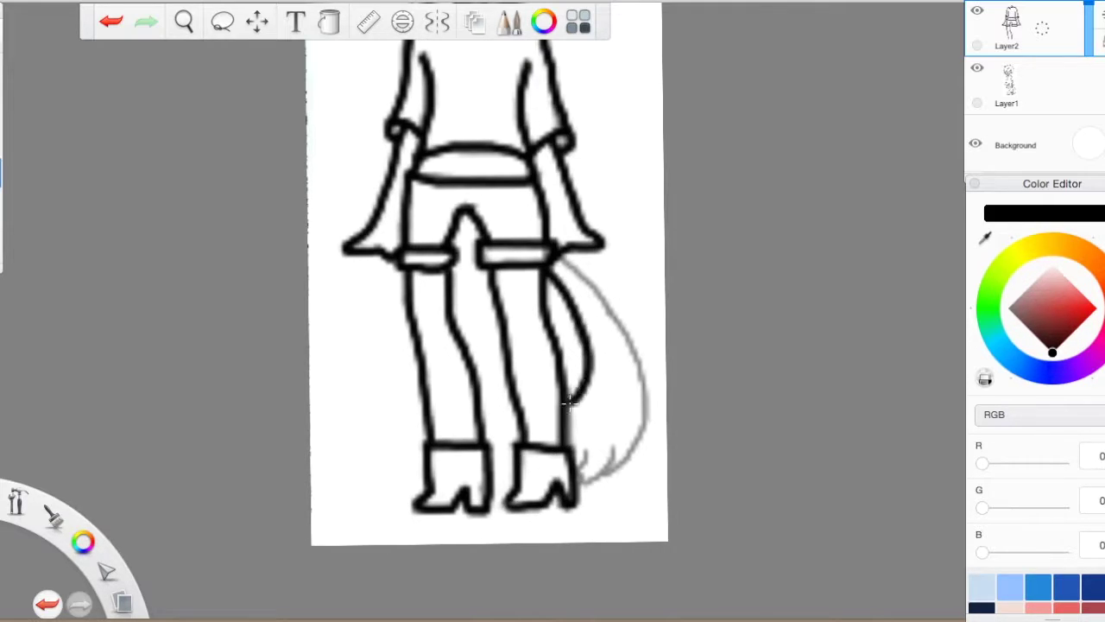
pyautogui.click(294, 23)
pyautogui.write('brb')
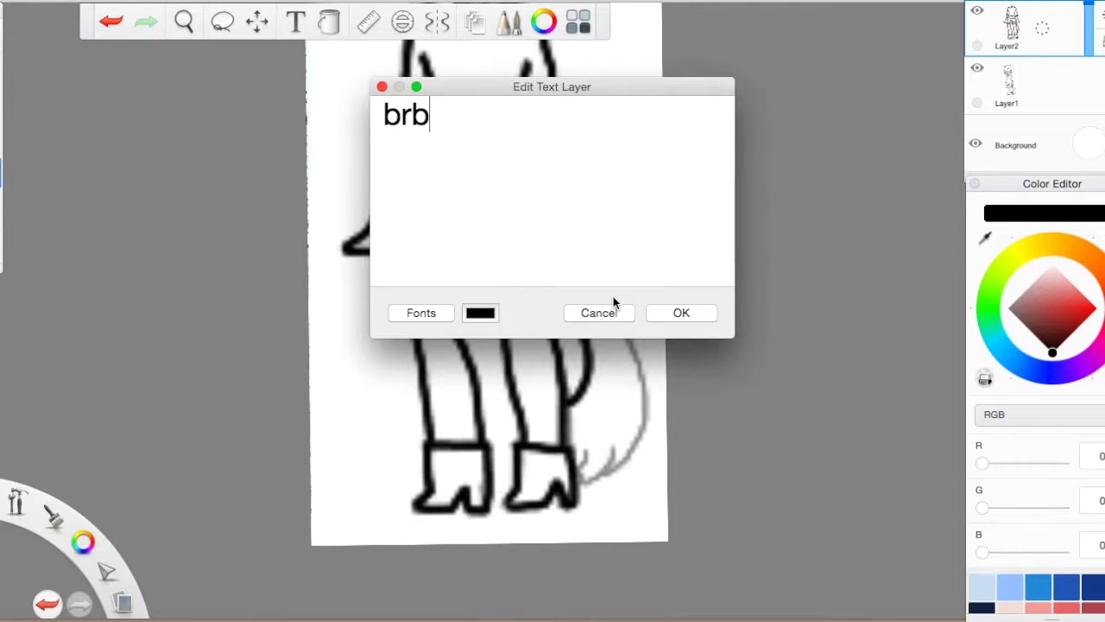
pyautogui.click(595, 313)
pyautogui.moveTo(557, 256)
pyautogui.mouseDown()
pyautogui.moveTo(611, 278)
pyautogui.moveTo(585, 283)
pyautogui.moveTo(636, 373)
pyautogui.moveTo(604, 473)
pyautogui.mouseUp()
pyautogui.hotkey('ctrl', 'z')
pyautogui.click(626, 98)
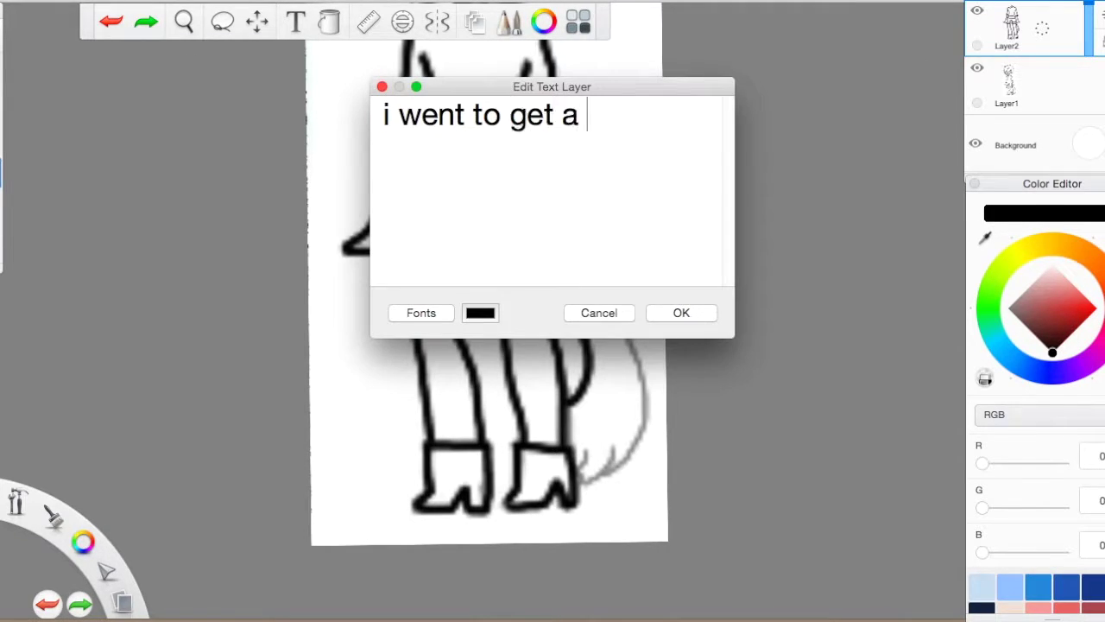
pyautogui.click(599, 312)
# Step: Ink the tail's long outer curve and its tufted tip in thick black strokes on Layer2
pyautogui.scroll(5, 638, 302)
pyautogui.moveTo(532, 223)
pyautogui.mouseDown()
pyautogui.moveTo(647, 332)
pyautogui.moveTo(716, 477)
pyautogui.mouseUp()
pyautogui.press('space')
pyautogui.click(708, 363)
pyautogui.scroll(5, 557, 285)
pyautogui.scroll(-5, 579, 245)
pyautogui.scroll(5, 582, 246)
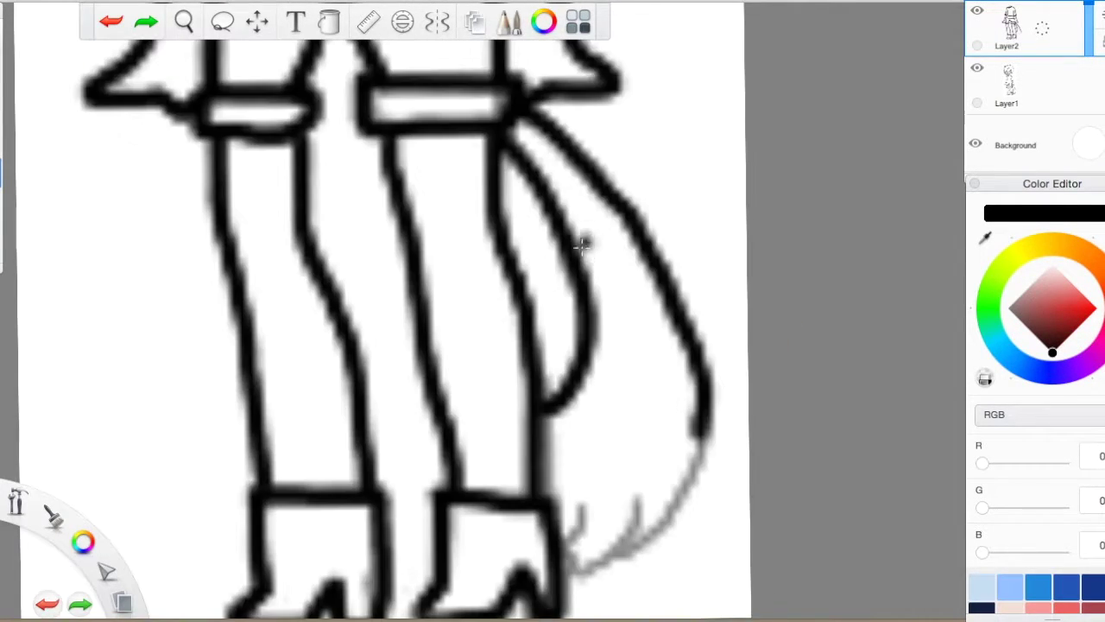
pyautogui.moveTo(696, 291)
pyautogui.mouseDown()
pyautogui.moveTo(623, 410)
pyautogui.moveTo(643, 387)
pyautogui.moveTo(577, 392)
pyautogui.mouseUp()
# Step: Ink the ear, the hair locks around it and the adjoining jaw line down to the collar in black
pyautogui.scroll(-5, 538, 309)
pyautogui.scroll(5, 615, 186)
pyautogui.hotkey('ctrl', 'z')
pyautogui.moveTo(615, 187)
pyautogui.mouseDown()
pyautogui.moveTo(622, 348)
pyautogui.moveTo(577, 265)
pyautogui.mouseUp()
pyautogui.moveTo(606, 338); pyautogui.dragTo(537, 402)
pyautogui.moveTo(537, 207)
pyautogui.mouseDown()
pyautogui.moveTo(522, 259)
pyautogui.moveTo(534, 399)
pyautogui.mouseUp()
pyautogui.moveTo(593, 341)
pyautogui.mouseDown()
pyautogui.moveTo(633, 337)
pyautogui.moveTo(443, 510)
pyautogui.mouseUp()
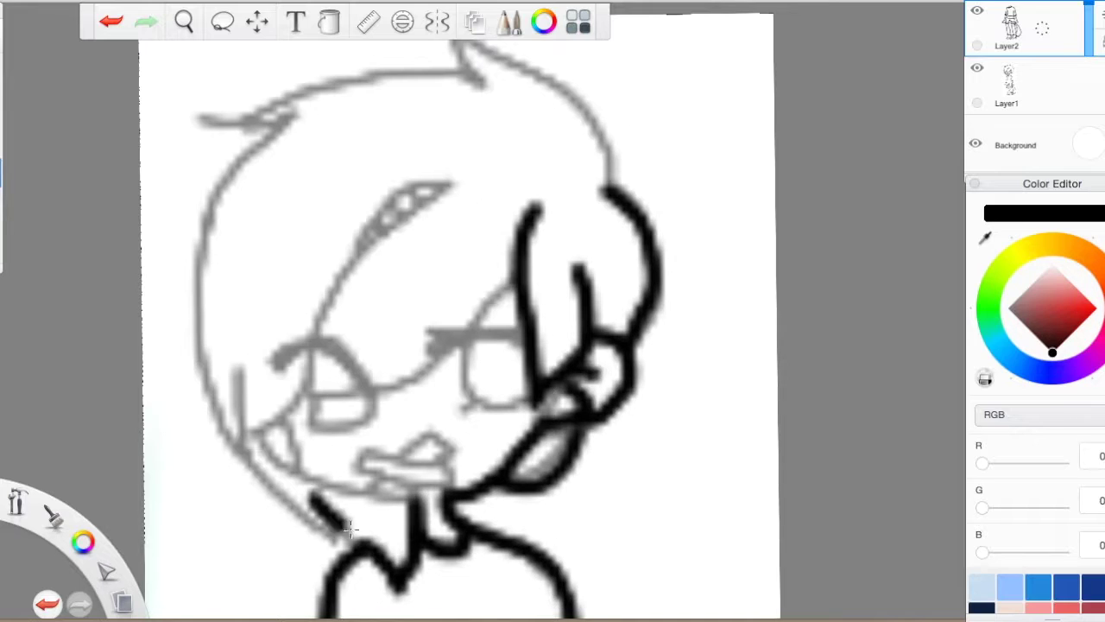
# Step: Ink the outer hair outline from the lower side lock over the top of the head, including both tufts
pyautogui.moveTo(242, 464); pyautogui.dragTo(321, 528)
pyautogui.moveTo(197, 280)
pyautogui.mouseDown()
pyautogui.moveTo(234, 436)
pyautogui.moveTo(192, 341)
pyautogui.moveTo(233, 451)
pyautogui.mouseUp()
pyautogui.hotkey('ctrl', 'z')
pyautogui.moveTo(243, 160)
pyautogui.mouseDown()
pyautogui.moveTo(216, 198)
pyautogui.moveTo(192, 307)
pyautogui.mouseUp()
pyautogui.moveTo(294, 117); pyautogui.dragTo(237, 168)
pyautogui.hotkey('ctrl', 'z')
pyautogui.moveTo(199, 119); pyautogui.dragTo(298, 130)
pyautogui.moveTo(237, 116)
pyautogui.mouseDown()
pyautogui.moveTo(473, 71)
pyautogui.moveTo(457, 74)
pyautogui.mouseUp()
pyautogui.scroll(3, 553, 132)
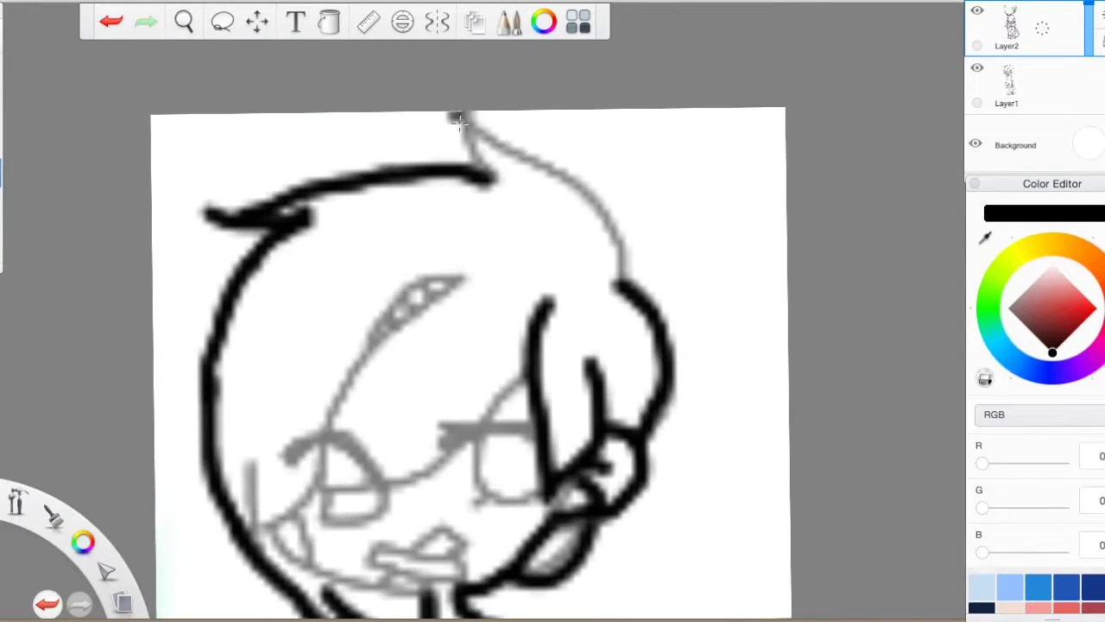
pyautogui.moveTo(466, 121); pyautogui.dragTo(623, 281)
# Step: Ink the sweeping fringe and the dotted hair detail above it in black, redoing the first fringe strokes
pyautogui.moveTo(531, 367)
pyautogui.mouseDown()
pyautogui.moveTo(431, 449)
pyautogui.moveTo(323, 488)
pyautogui.mouseUp()
pyautogui.moveTo(438, 294); pyautogui.dragTo(323, 463)
pyautogui.hotkey('ctrl', 'z')
pyautogui.hotkey('ctrl', 'z')
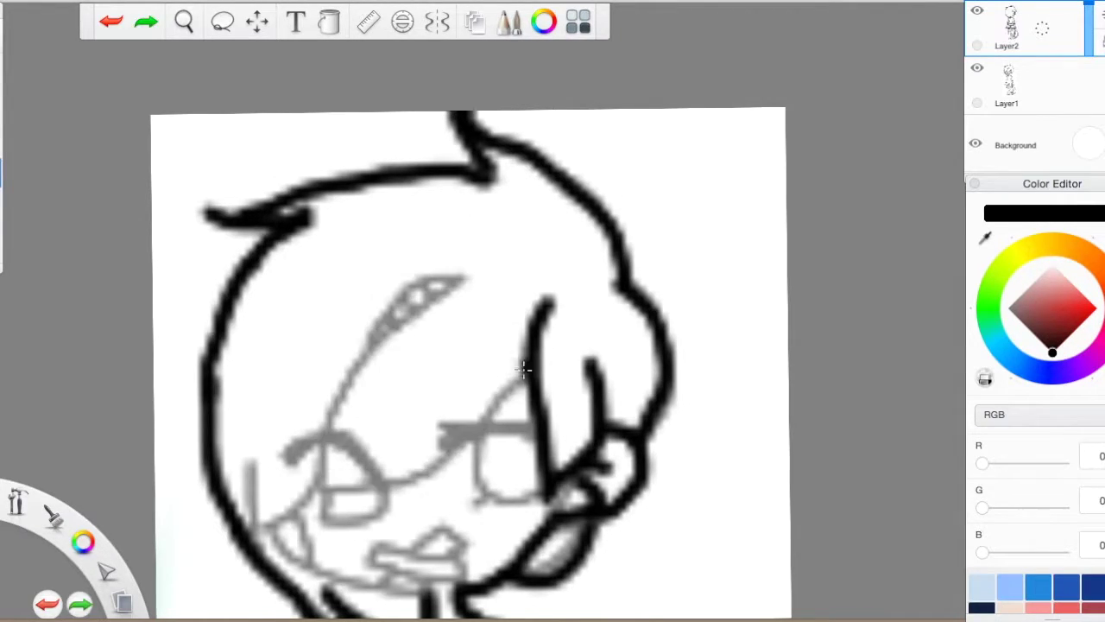
pyautogui.moveTo(532, 372)
pyautogui.mouseDown()
pyautogui.moveTo(431, 452)
pyautogui.moveTo(346, 485)
pyautogui.mouseUp()
pyautogui.moveTo(466, 278)
pyautogui.mouseDown()
pyautogui.moveTo(320, 430)
pyautogui.moveTo(343, 487)
pyautogui.mouseUp()
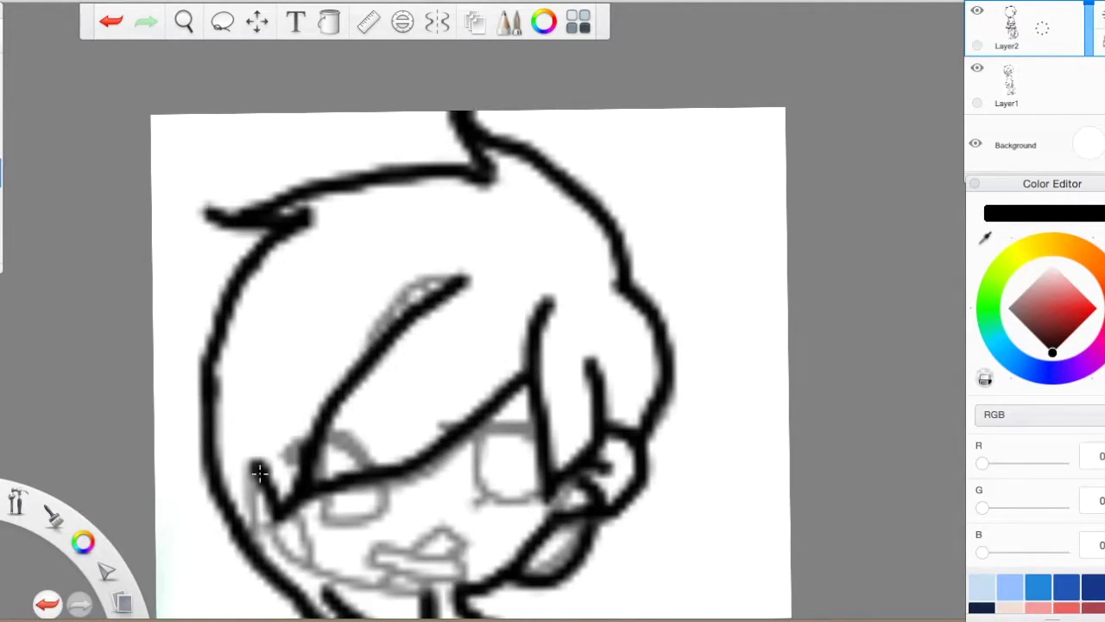
pyautogui.moveTo(455, 282)
pyautogui.mouseDown()
pyautogui.moveTo(402, 316)
pyautogui.moveTo(493, 301)
pyautogui.mouseUp()
pyautogui.scroll(-5, 293, 300)
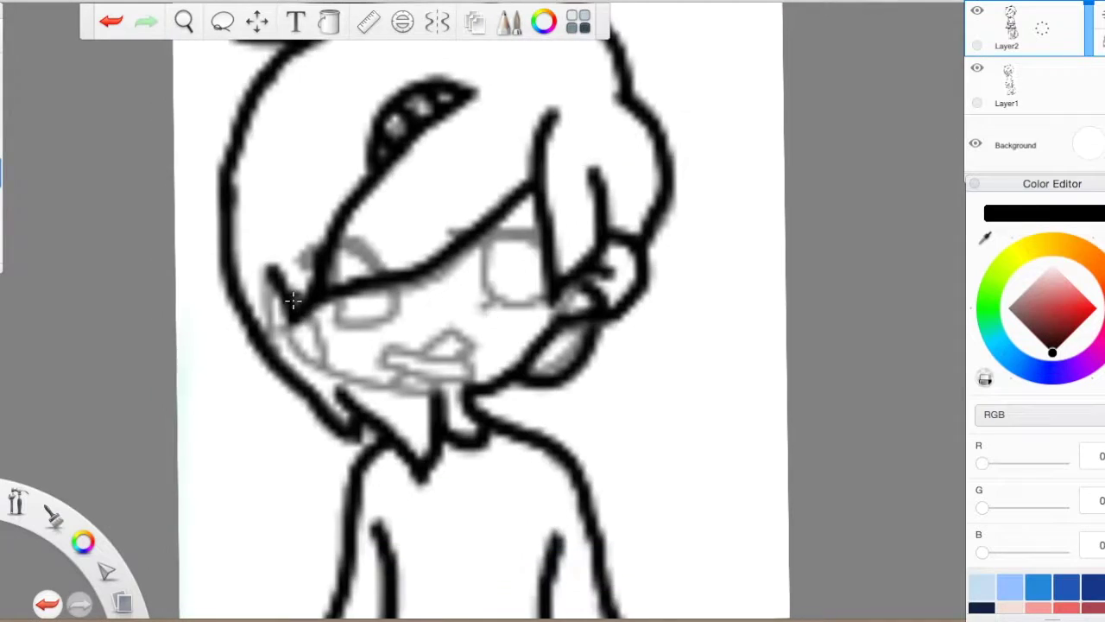
# Step: Ink the pointed hair strand beside the cheek and the jaw line, undoing stray strokes
pyautogui.hotkey('ctrl', 'z')
pyautogui.hotkey('ctrl', 'z')
pyautogui.moveTo(326, 370); pyautogui.dragTo(445, 401)
pyautogui.moveTo(388, 336); pyautogui.dragTo(483, 388)
pyautogui.hotkey('ctrl', 'z')
pyautogui.hotkey('ctrl', 'z')
# Step: Try drawing a tilted rectangular mouth beside the face with the ruler and moving it onto the sketched mouth
pyautogui.moveTo(636, 345)
pyautogui.mouseDown()
pyautogui.moveTo(733, 403)
pyautogui.moveTo(592, 345)
pyautogui.mouseUp()
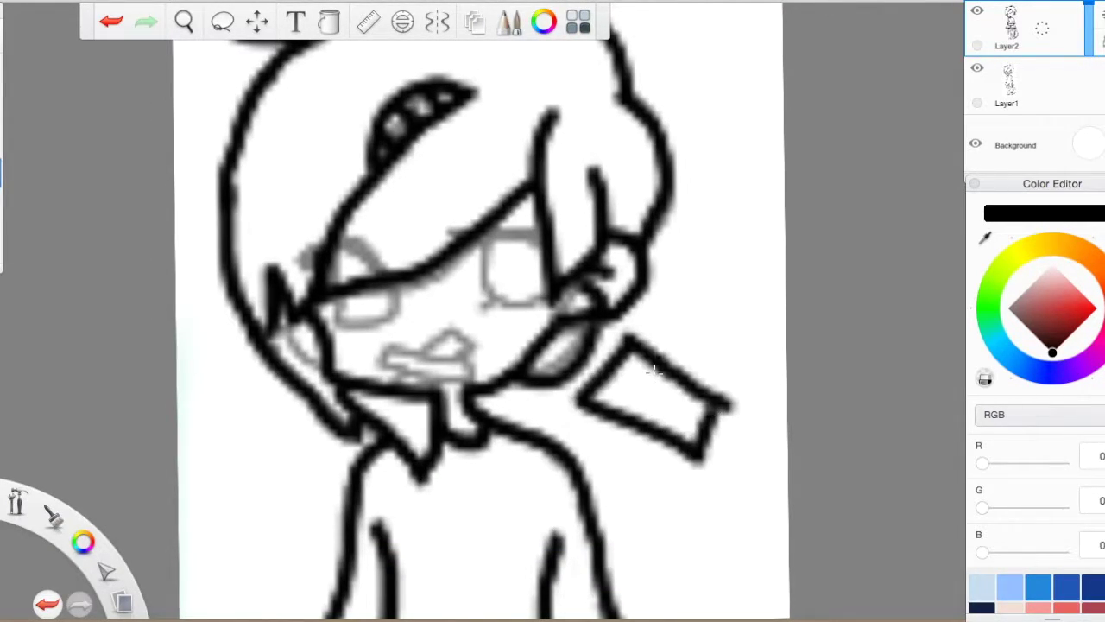
pyautogui.hotkey('ctrl', 'z')
pyautogui.click(368, 22)
pyautogui.moveTo(635, 285)
pyautogui.mouseDown()
pyautogui.moveTo(752, 345)
pyautogui.moveTo(653, 390)
pyautogui.moveTo(647, 373)
pyautogui.moveTo(654, 380)
pyautogui.moveTo(693, 286)
pyautogui.moveTo(734, 323)
pyautogui.moveTo(682, 359)
pyautogui.mouseUp()
pyautogui.hotkey('ctrl', 'z')
pyautogui.moveTo(699, 295); pyautogui.dragTo(645, 339)
pyautogui.moveTo(696, 296)
pyautogui.mouseDown()
pyautogui.moveTo(626, 358)
pyautogui.moveTo(605, 406)
pyautogui.mouseUp()
pyautogui.moveTo(623, 361); pyautogui.dragTo(654, 386)
pyautogui.click(368, 21)
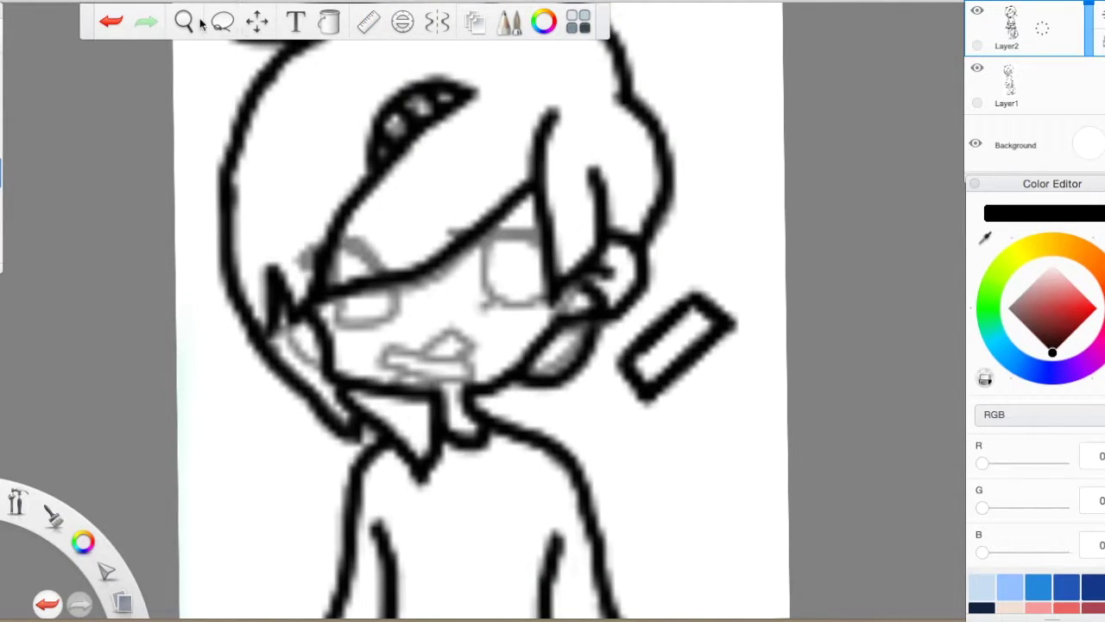
pyautogui.moveTo(595, 421); pyautogui.dragTo(708, 256)
pyautogui.moveTo(621, 309)
pyautogui.mouseDown()
pyautogui.moveTo(406, 320)
pyautogui.moveTo(466, 332)
pyautogui.moveTo(449, 273)
pyautogui.moveTo(433, 309)
pyautogui.mouseUp()
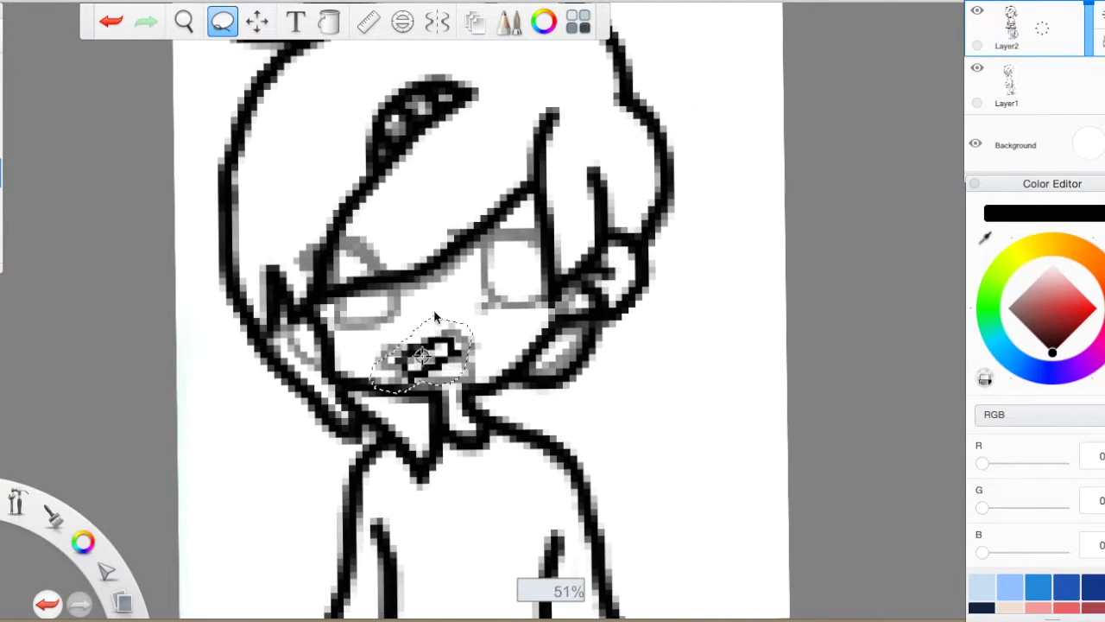
# Step: Try to rework the small mouth rectangle by redrawing, rotating and repositioning it on the face
pyautogui.press('r')
pyautogui.moveTo(592, 371)
pyautogui.mouseDown()
pyautogui.moveTo(710, 389)
pyautogui.moveTo(696, 388)
pyautogui.moveTo(691, 414)
pyautogui.moveTo(587, 431)
pyautogui.moveTo(673, 410)
pyautogui.moveTo(716, 453)
pyautogui.moveTo(682, 448)
pyautogui.moveTo(777, 406)
pyautogui.mouseUp()
pyautogui.hotkey('ctrl', 'z')
pyautogui.moveTo(704, 449)
pyautogui.mouseDown()
pyautogui.moveTo(712, 410)
pyautogui.moveTo(682, 397)
pyautogui.moveTo(746, 428)
pyautogui.mouseUp()
pyautogui.moveTo(678, 468); pyautogui.dragTo(793, 390)
pyautogui.moveTo(678, 399); pyautogui.dragTo(706, 361)
pyautogui.press('r')
pyautogui.moveTo(771, 455)
pyautogui.mouseDown()
pyautogui.moveTo(516, 391)
pyautogui.moveTo(628, 428)
pyautogui.moveTo(595, 405)
pyautogui.moveTo(619, 380)
pyautogui.moveTo(394, 336)
pyautogui.moveTo(399, 326)
pyautogui.moveTo(615, 380)
pyautogui.moveTo(643, 415)
pyautogui.mouseUp()
pyautogui.press('Return')
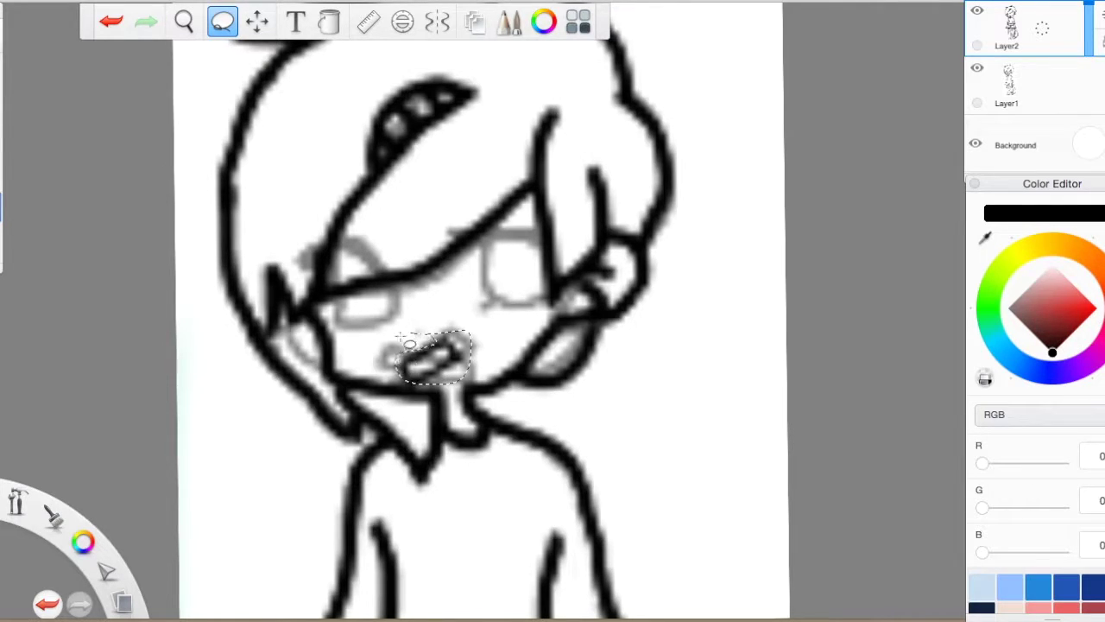
pyautogui.moveTo(366, 333)
pyautogui.mouseDown()
pyautogui.moveTo(592, 412)
pyautogui.moveTo(630, 382)
pyautogui.moveTo(656, 394)
pyautogui.mouseUp()
pyautogui.press('Return')
# Step: Erase the failed mouth rectangle and its remains beside the face
pyautogui.moveTo(703, 450); pyautogui.dragTo(693, 371)
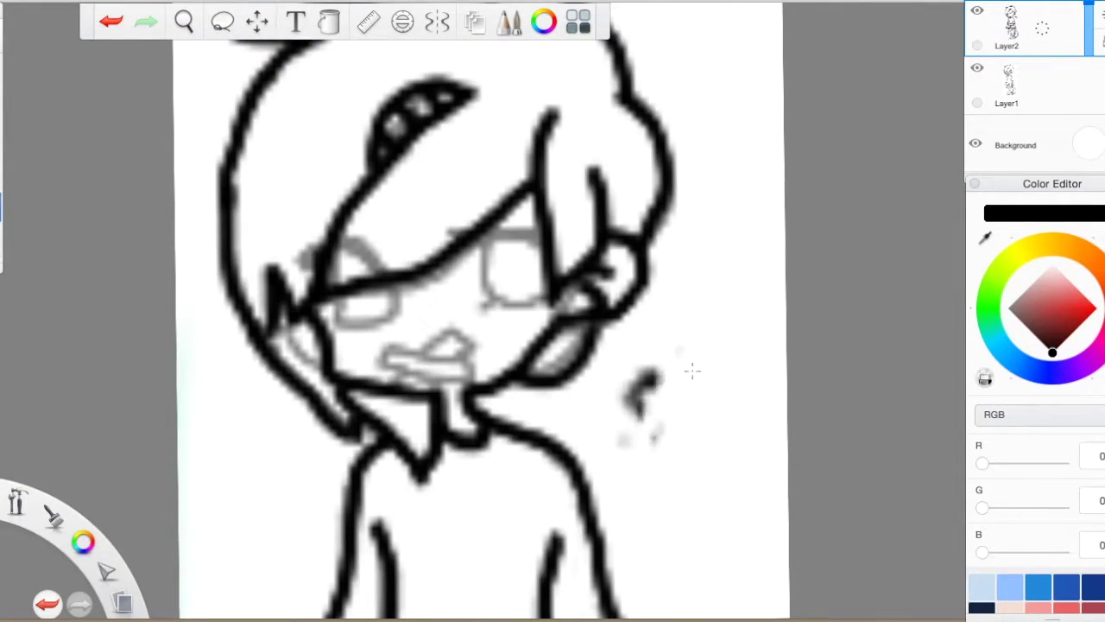
pyautogui.click(296, 23)
pyautogui.write('UG')
pyautogui.press('Escape')
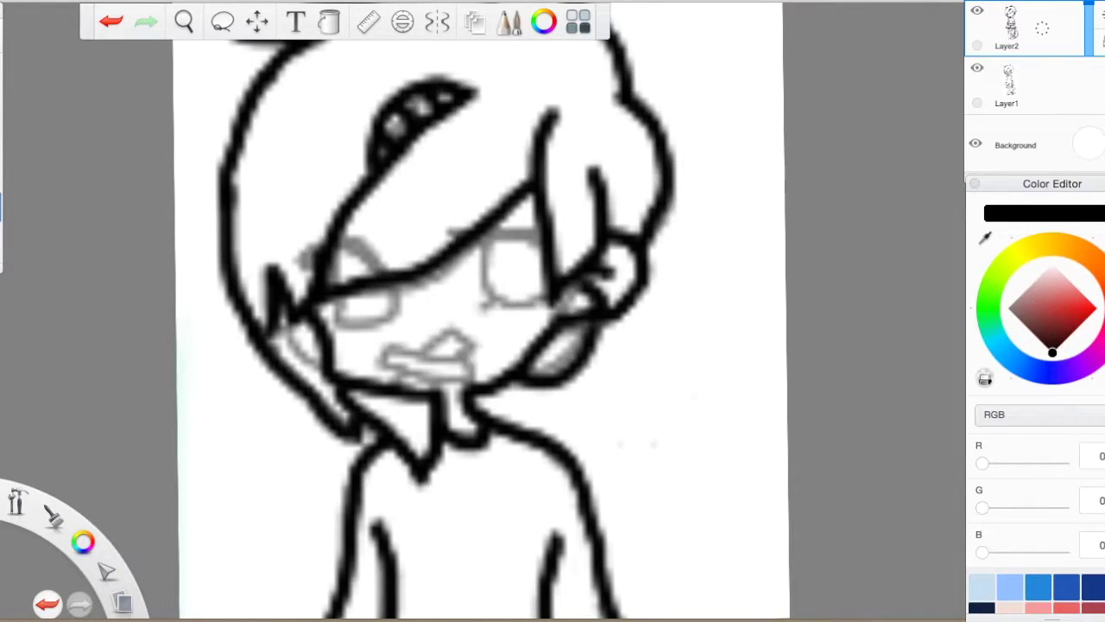
# Step: Draw an upright rectangular mouth beside the face with the ruler, lasso it and move it over the sketched mouth
pyautogui.click(369, 25)
pyautogui.moveTo(578, 388); pyautogui.dragTo(665, 421)
pyautogui.moveTo(729, 380); pyautogui.dragTo(695, 363)
pyautogui.moveTo(614, 399)
pyautogui.mouseDown()
pyautogui.moveTo(661, 318)
pyautogui.moveTo(721, 342)
pyautogui.mouseUp()
pyautogui.click(370, 23)
pyautogui.moveTo(656, 320)
pyautogui.mouseDown()
pyautogui.moveTo(617, 308)
pyautogui.moveTo(538, 316)
pyautogui.mouseUp()
pyautogui.moveTo(683, 406); pyautogui.dragTo(403, 391)
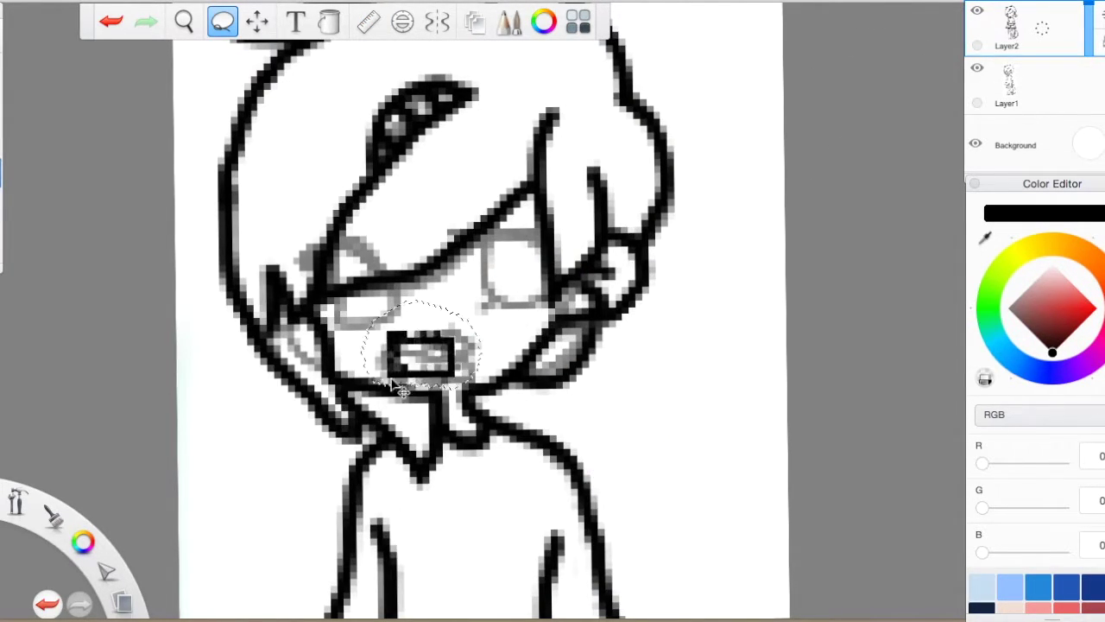
pyautogui.click(677, 378)
# Step: Ink both eyes in black on Layer2, checking the sketched face by briefly hiding and fading the layer
pyautogui.click(976, 10)
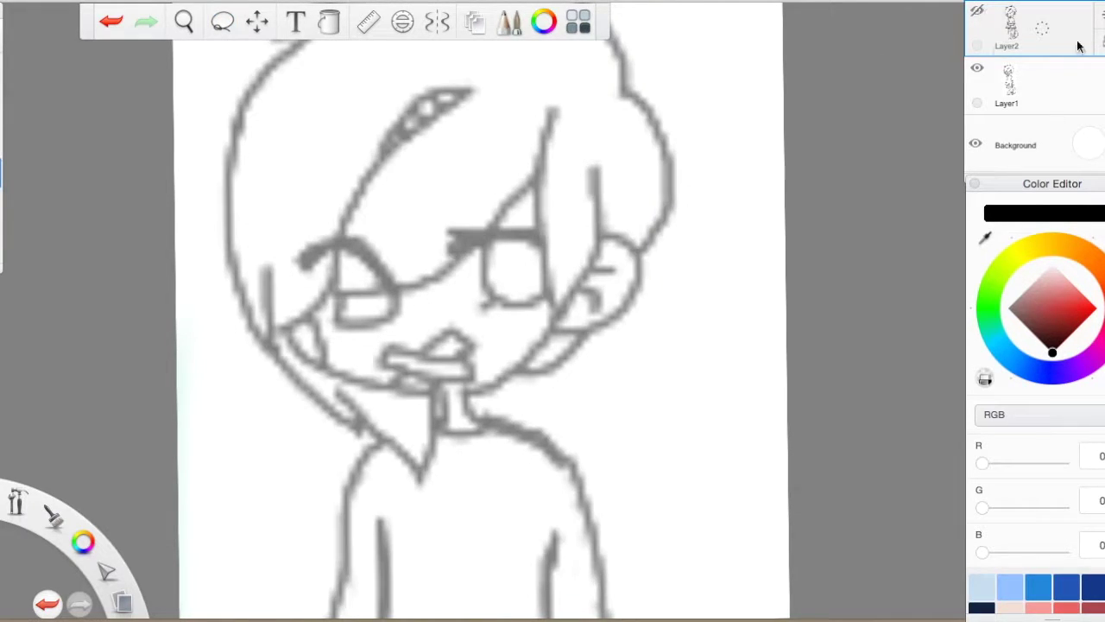
pyautogui.click(976, 11)
pyautogui.moveTo(1042, 29); pyautogui.dragTo(1042, 95)
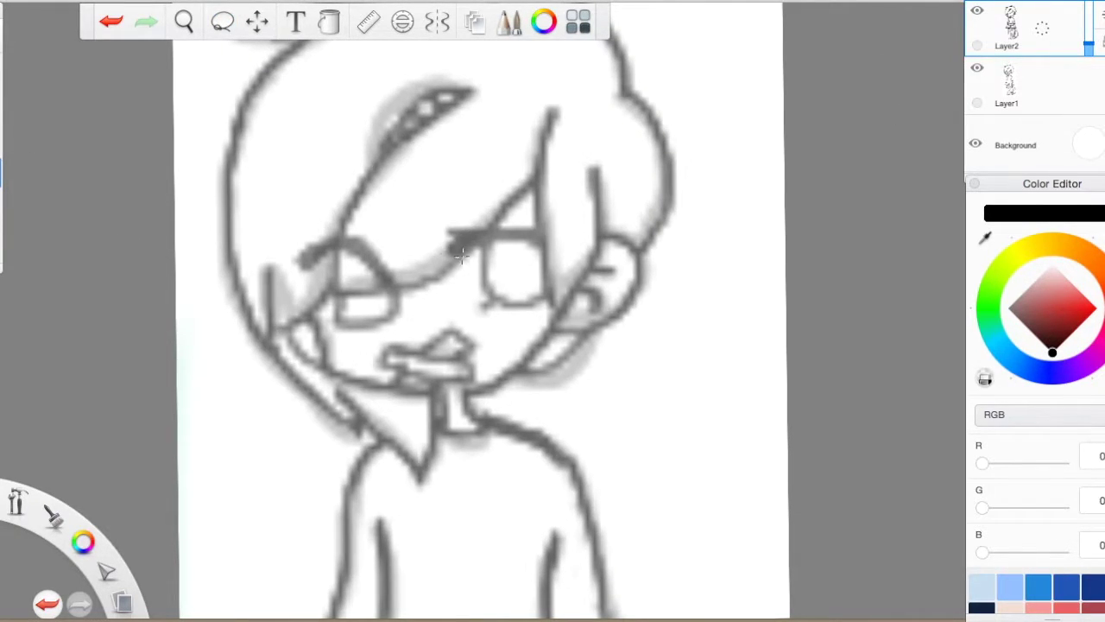
pyautogui.hotkey('ctrl', 'z')
pyautogui.moveTo(457, 222); pyautogui.dragTo(539, 293)
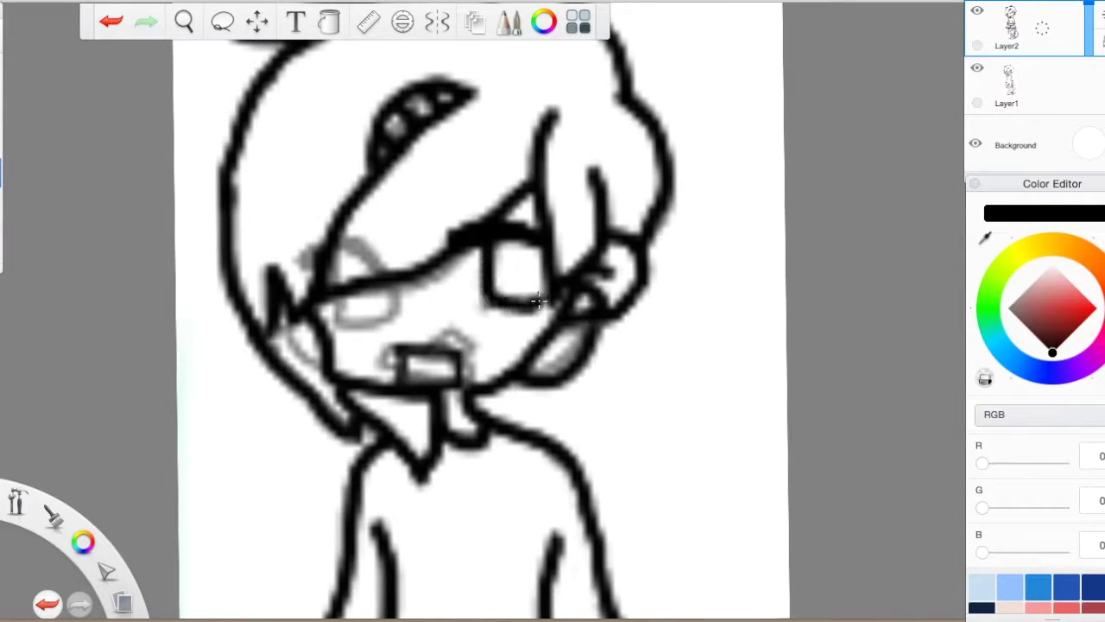
pyautogui.moveTo(298, 264); pyautogui.dragTo(361, 250)
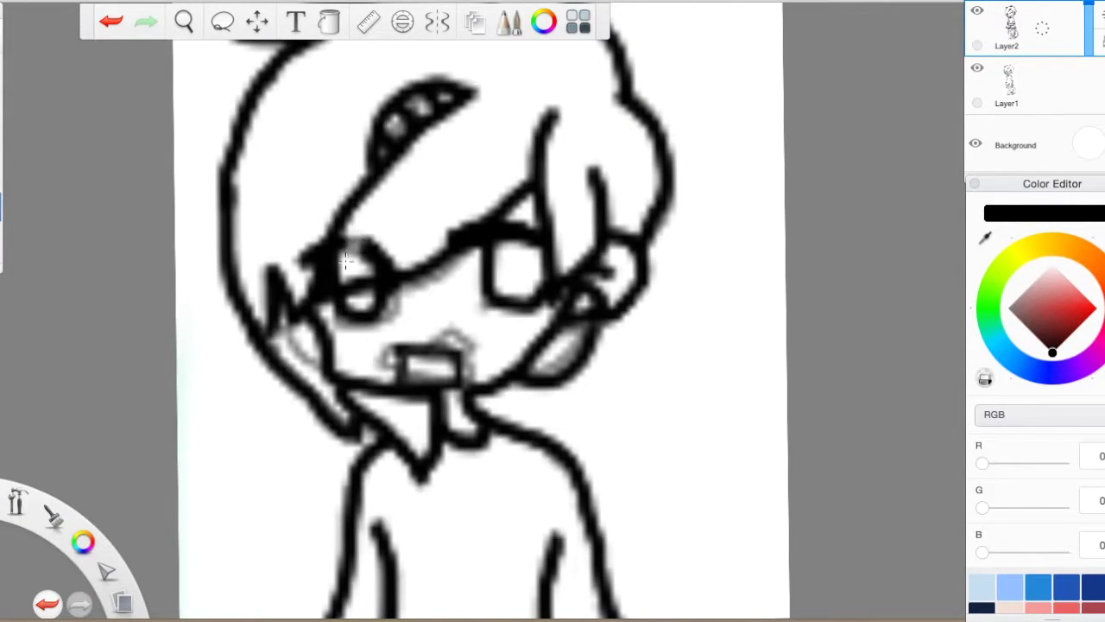
pyautogui.moveTo(349, 263); pyautogui.dragTo(314, 248)
pyautogui.scroll(-5, 735, 239)
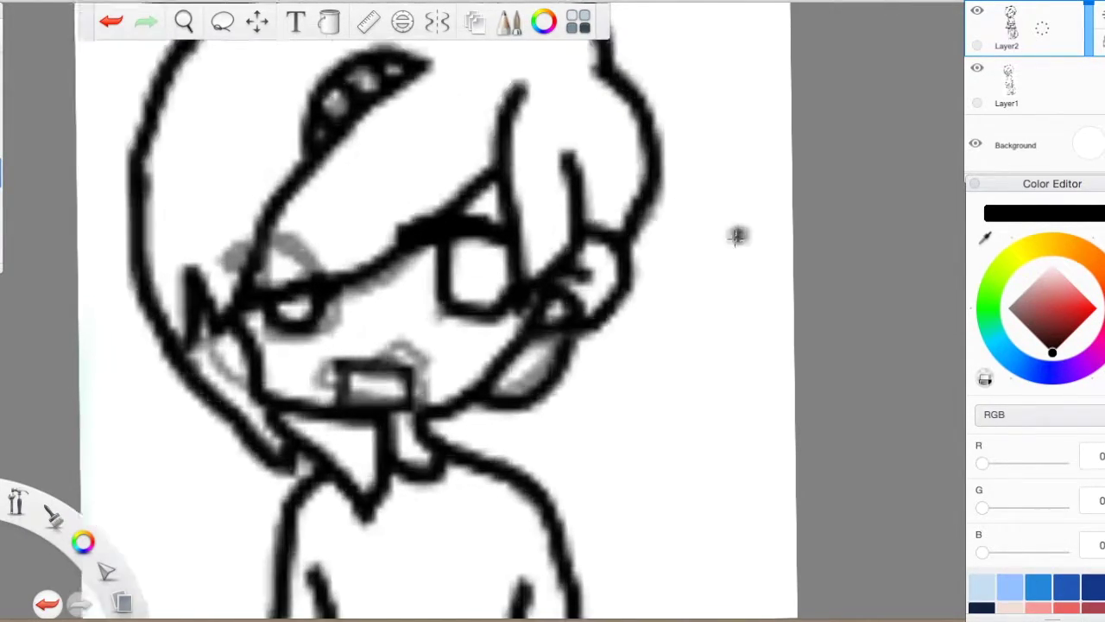
pyautogui.scroll(-2, 703, 197)
pyautogui.click(297, 26)
pyautogui.write('ugh finally')
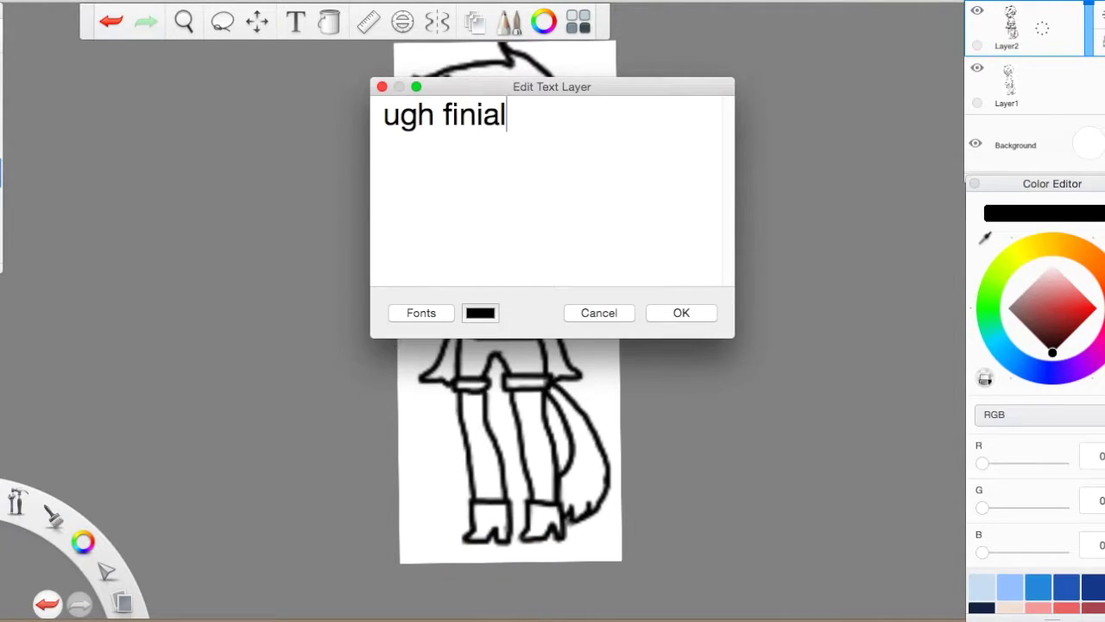
pyautogui.press('Escape')
# Step: Replace the sketch layer with an empty layer beneath the line art and change the background colour to dark blue
pyautogui.scroll(2, 597, 179)
pyautogui.click(993, 82)
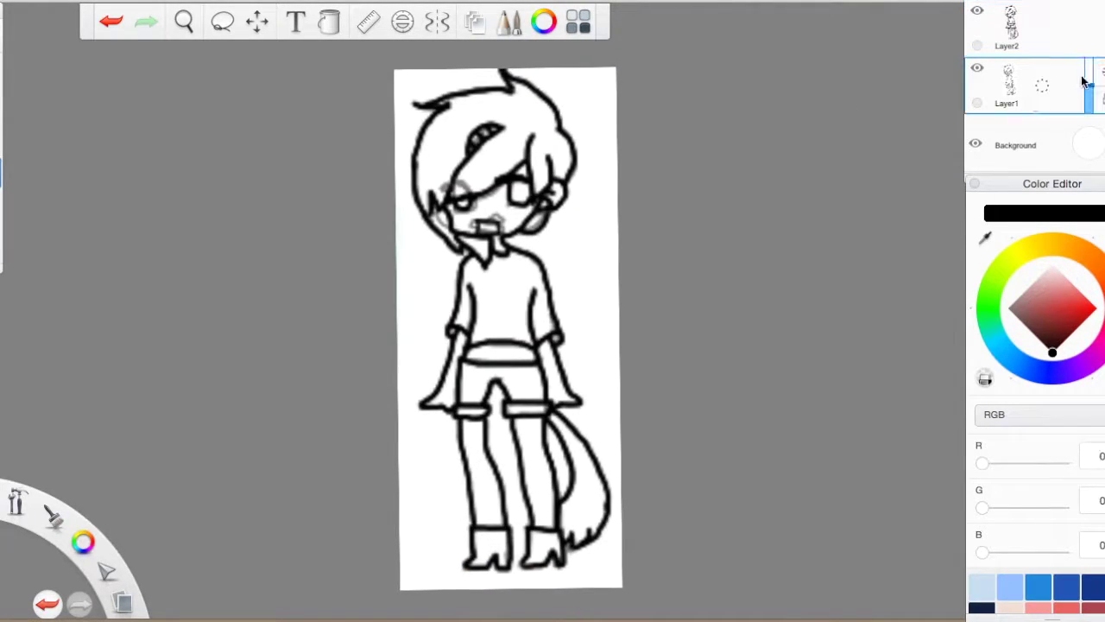
pyautogui.click(978, 70)
pyautogui.click(978, 70)
pyautogui.click(1008, 79)
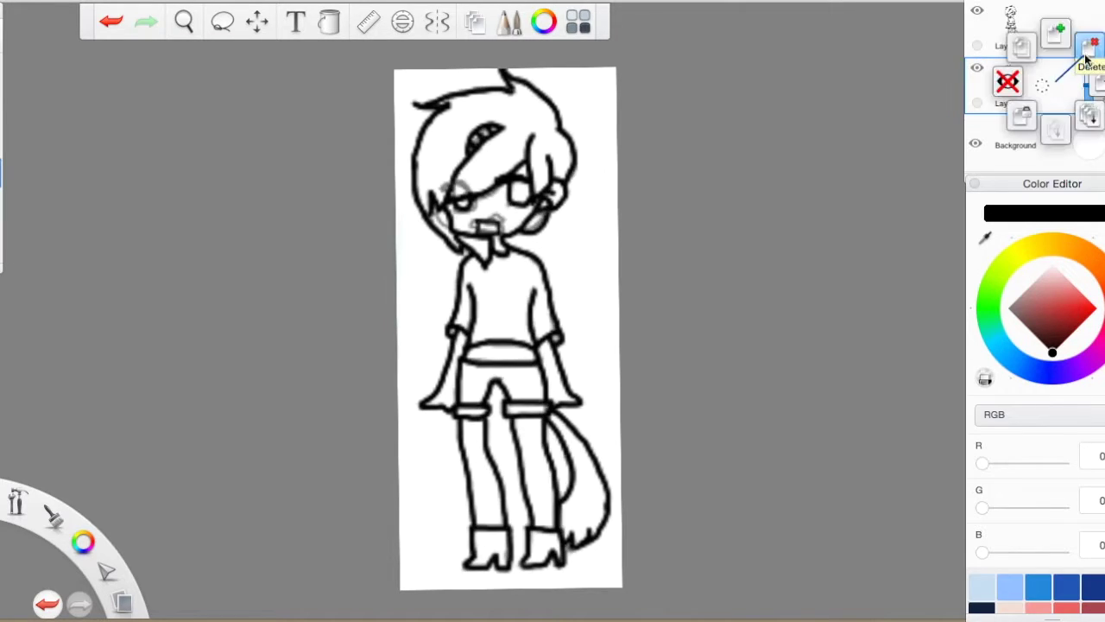
pyautogui.click(1010, 81)
pyautogui.moveTo(1088, 87); pyautogui.dragTo(1090, 80)
pyautogui.hotkey('ctrl', 'shift', 'n')
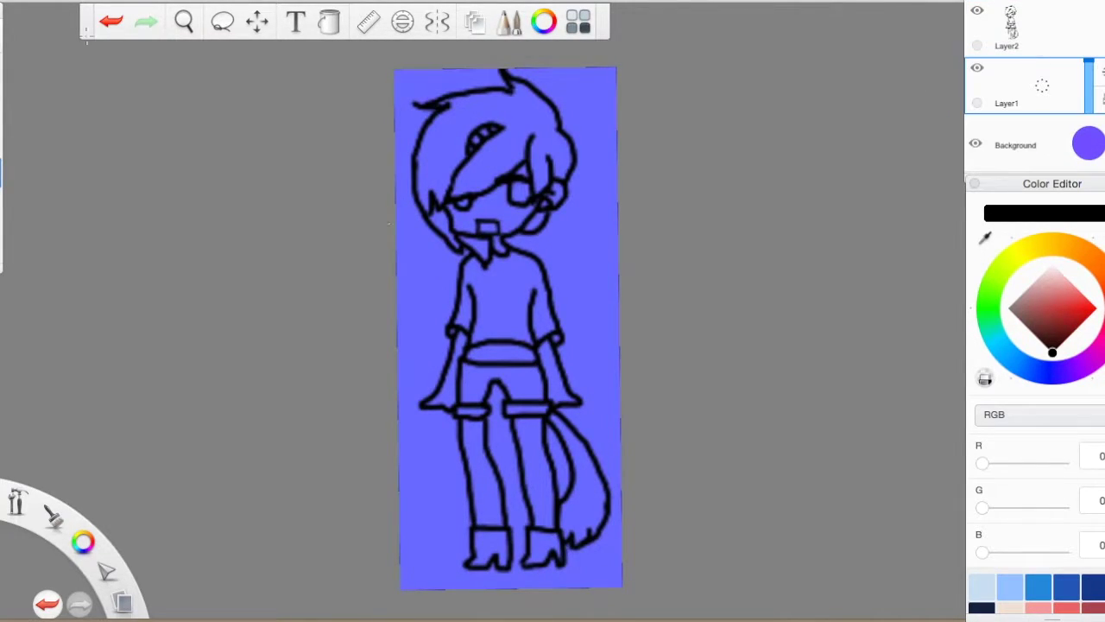
pyautogui.moveTo(1085, 143); pyautogui.dragTo(1070, 173)
pyautogui.click(990, 289)
# Step: Open the green cat reference picture and arrange the layer and colour editors between it and the canvas
pyautogui.moveTo(1025, 9); pyautogui.dragTo(732, 12)
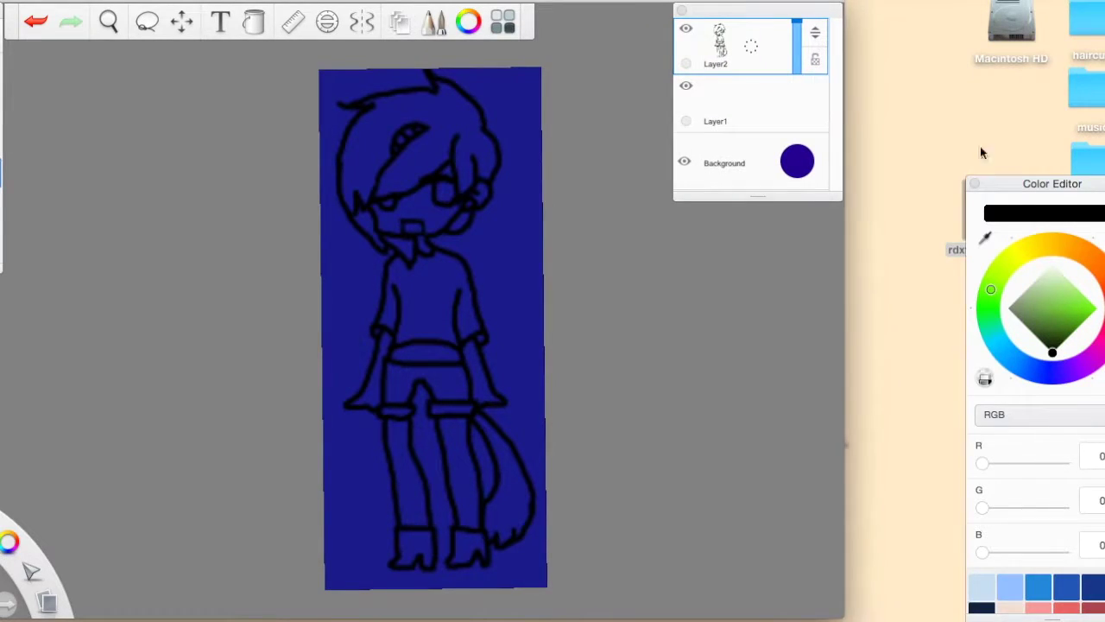
pyautogui.click(979, 146)
pyautogui.press('super+n')
pyautogui.moveTo(803, 200); pyautogui.dragTo(917, 201)
pyautogui.press('super+o')
pyautogui.click(622, 173)
pyautogui.moveTo(756, 7)
pyautogui.mouseDown()
pyautogui.moveTo(665, 7)
pyautogui.moveTo(834, 7)
pyautogui.mouseUp()
pyautogui.moveTo(778, 201); pyautogui.dragTo(858, 200)
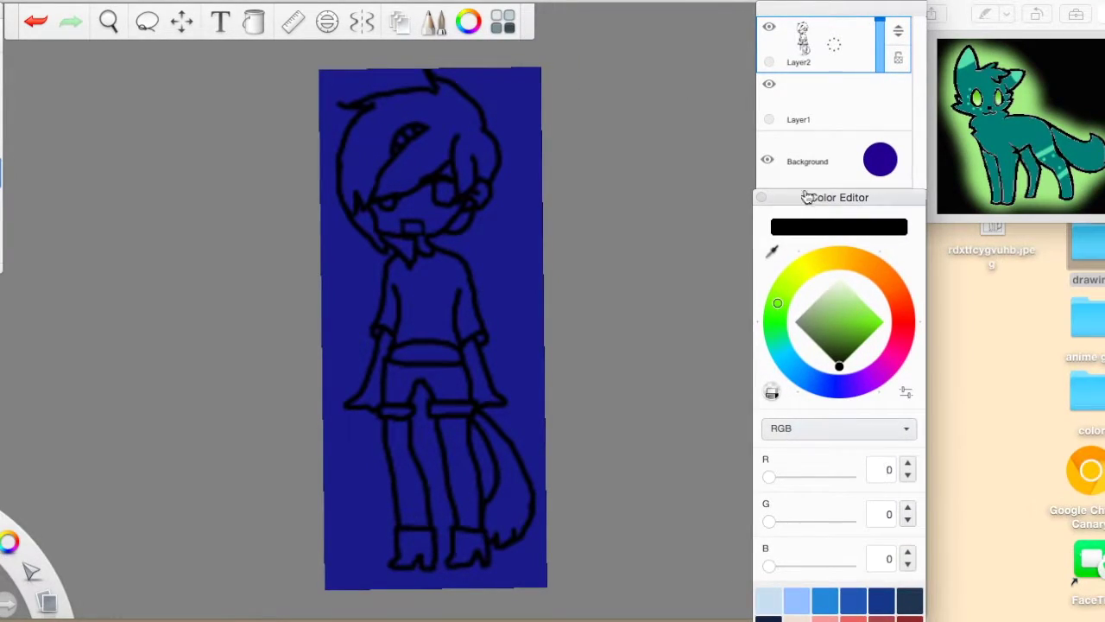
# Step: Paint the shirt green with RGB 23, 129, 97 on Layer1 beneath the line art
pyautogui.click(849, 345)
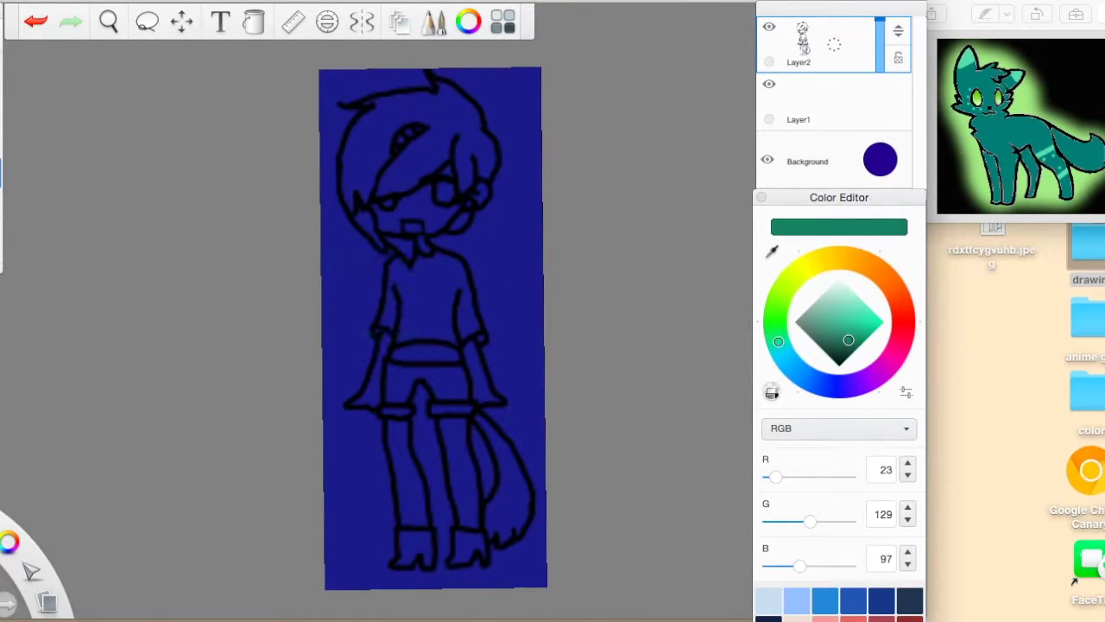
pyautogui.click(820, 102)
pyautogui.press('super+alt+b')
pyautogui.press('super+alt+b')
pyautogui.scroll(3, 434, 256)
pyautogui.moveTo(416, 246)
pyautogui.mouseDown()
pyautogui.moveTo(462, 315)
pyautogui.moveTo(345, 336)
pyautogui.moveTo(415, 247)
pyautogui.moveTo(458, 323)
pyautogui.mouseUp()
# Step: Paint both sleeve cuffs in a lighter green with RGB 46, 184, 140
pyautogui.click(847, 326)
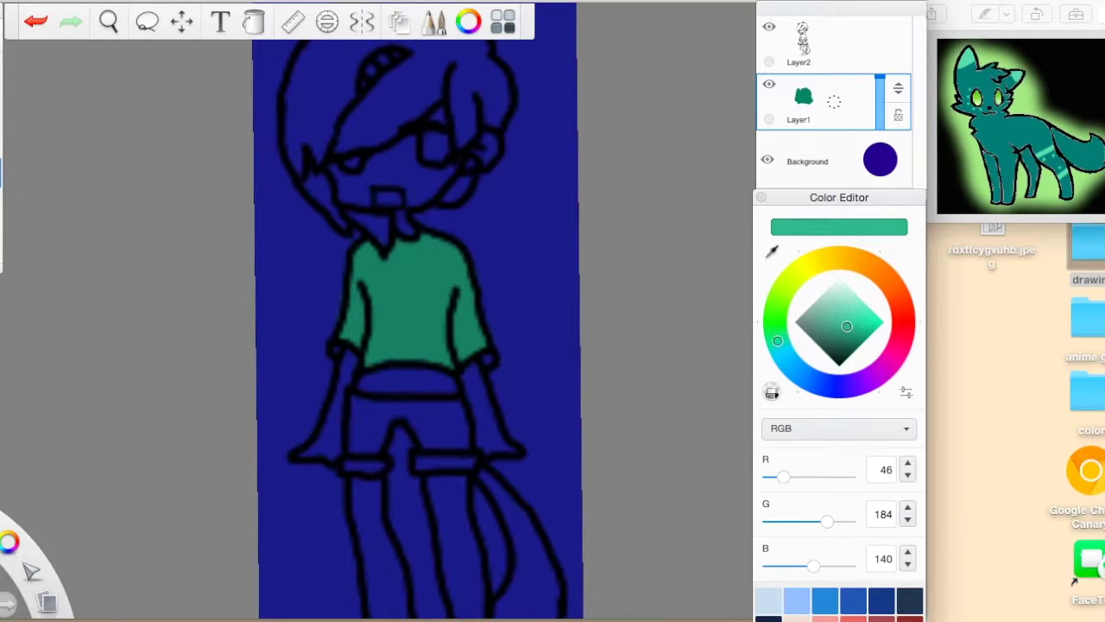
pyautogui.moveTo(486, 361); pyautogui.dragTo(505, 371)
pyautogui.moveTo(317, 358); pyautogui.dragTo(341, 366)
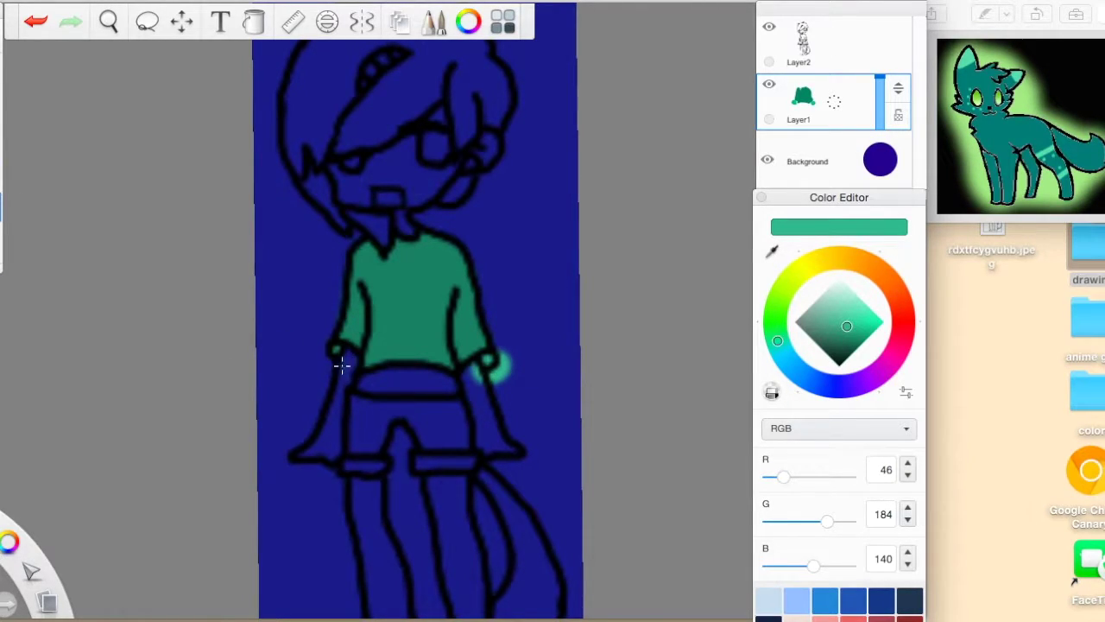
# Step: Paint the shorts' cuffs mint with RGB 135, 238, 204 and the shorts themselves green with RGB 70, 211, 164
pyautogui.scroll(-5, 552, 328)
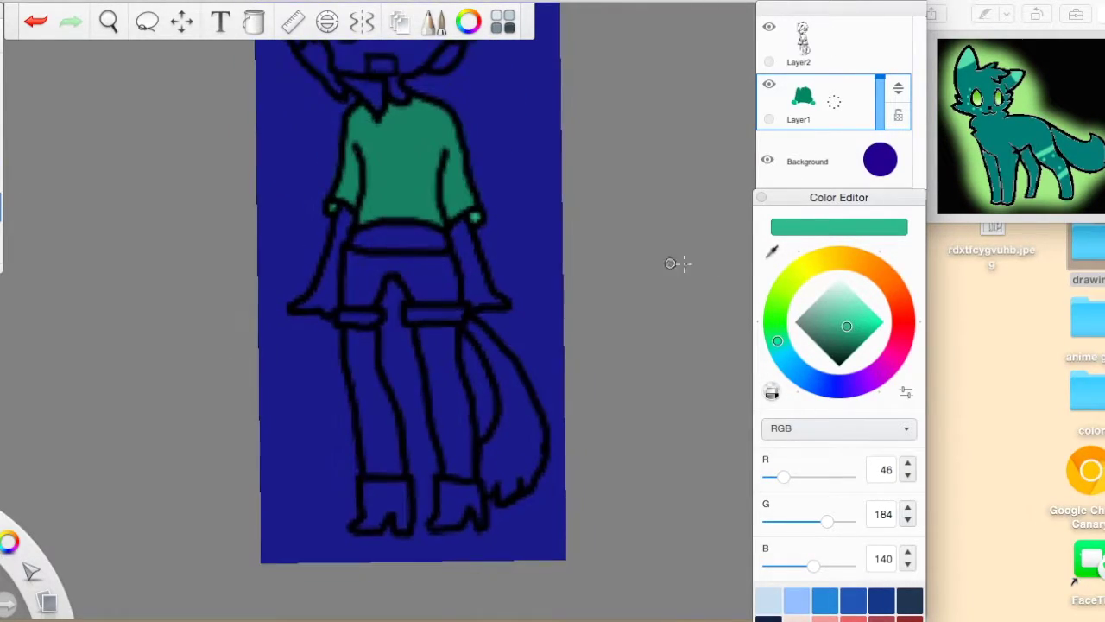
pyautogui.click(851, 300)
pyautogui.moveTo(357, 269)
pyautogui.mouseDown()
pyautogui.moveTo(449, 291)
pyautogui.moveTo(364, 294)
pyautogui.moveTo(353, 316)
pyautogui.moveTo(466, 310)
pyautogui.moveTo(348, 317)
pyautogui.mouseUp()
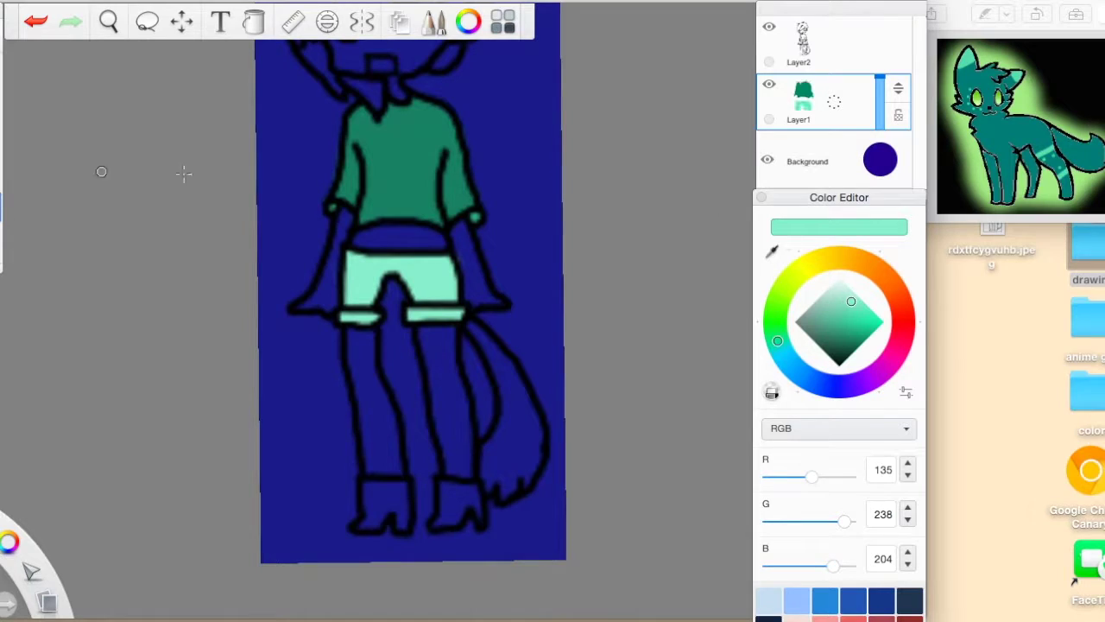
pyautogui.click(849, 309)
pyautogui.click(847, 316)
pyautogui.moveTo(442, 259)
pyautogui.mouseDown()
pyautogui.moveTo(425, 289)
pyautogui.moveTo(362, 263)
pyautogui.moveTo(366, 297)
pyautogui.mouseUp()
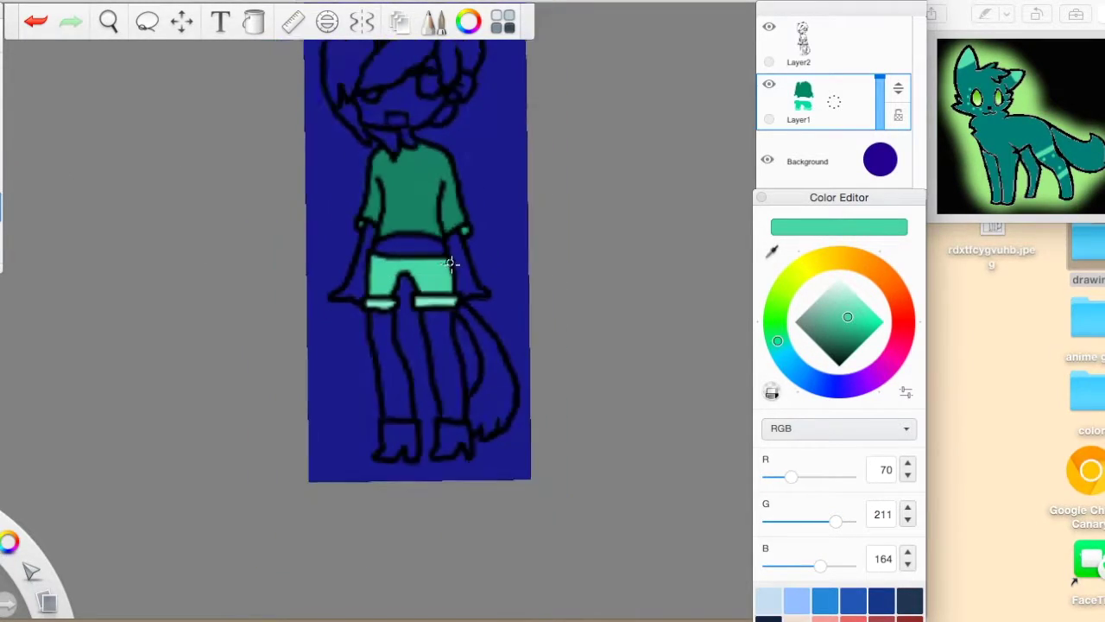
# Step: Try drawing the fly and pocket lines on the shorts in dark green with RGB 31, 55, 47
pyautogui.scroll(5, 452, 259)
pyautogui.click(832, 352)
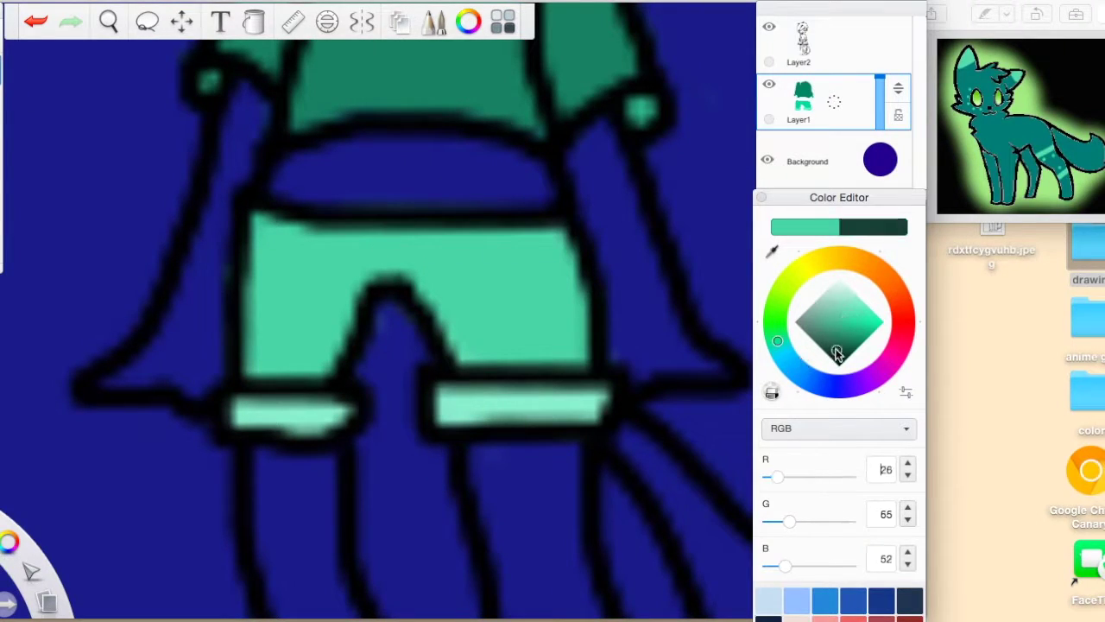
pyautogui.moveTo(382, 229)
pyautogui.mouseDown()
pyautogui.moveTo(384, 254)
pyautogui.moveTo(424, 250)
pyautogui.mouseUp()
pyautogui.moveTo(550, 245); pyautogui.dragTo(483, 289)
pyautogui.moveTo(587, 278); pyautogui.dragTo(517, 320)
pyautogui.moveTo(271, 217)
pyautogui.mouseDown()
pyautogui.moveTo(296, 236)
pyautogui.moveTo(250, 297)
pyautogui.mouseUp()
pyautogui.scroll(-5, 396, 274)
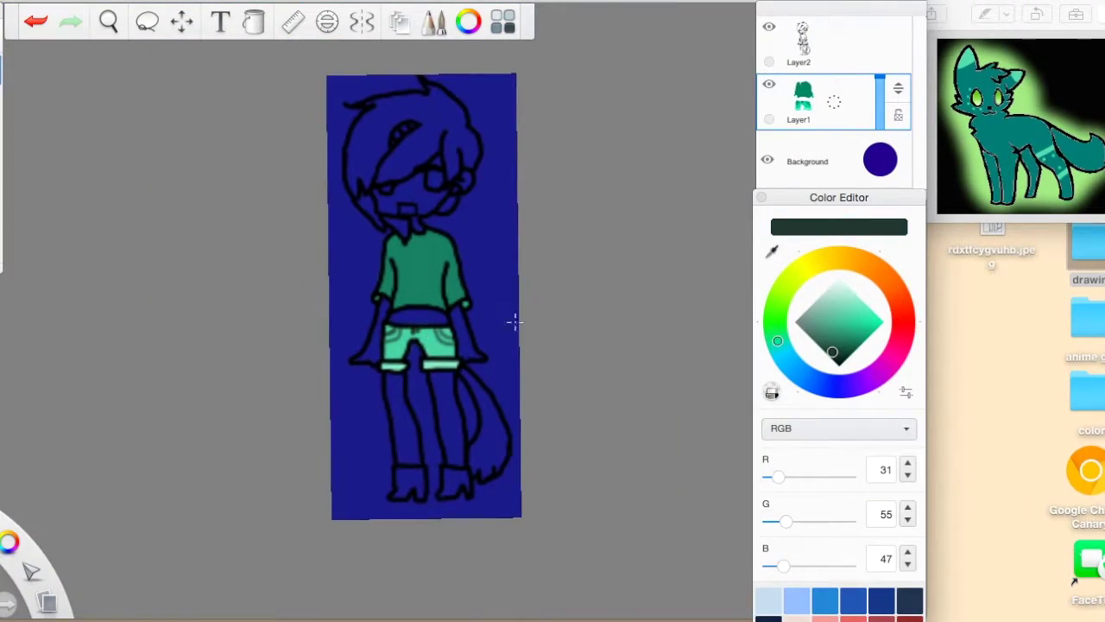
# Step: Draw the fly and pocket lines on the shorts in black
pyautogui.click(839, 366)
pyautogui.scroll(5, 418, 348)
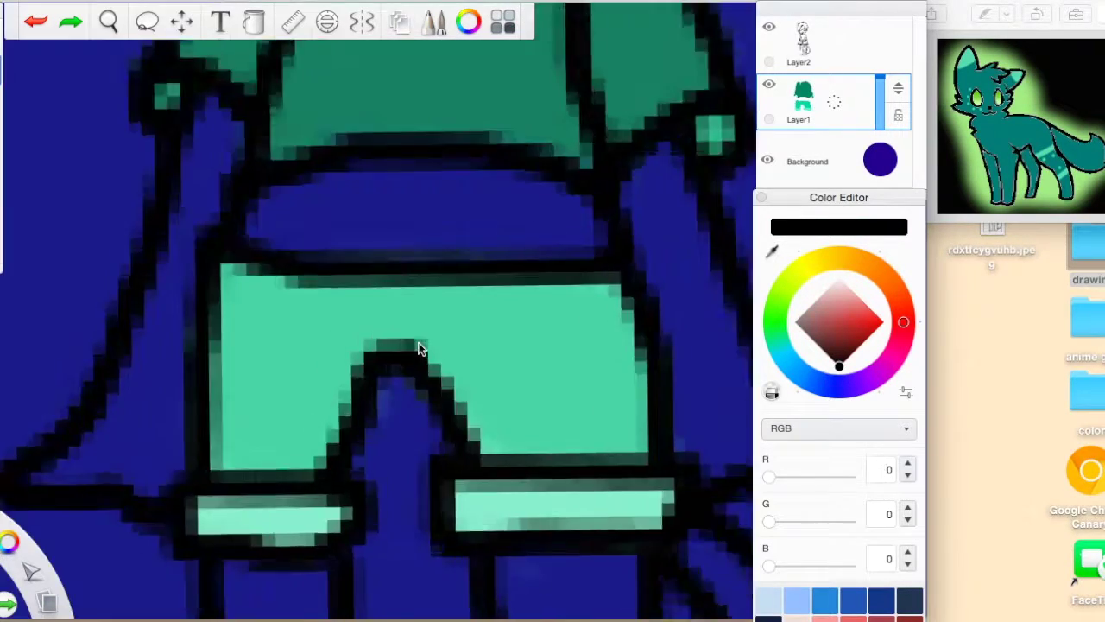
pyautogui.scroll(3, 418, 347)
pyautogui.moveTo(371, 302)
pyautogui.mouseDown()
pyautogui.moveTo(373, 232)
pyautogui.moveTo(418, 276)
pyautogui.mouseUp()
pyautogui.moveTo(52, 293); pyautogui.dragTo(163, 216)
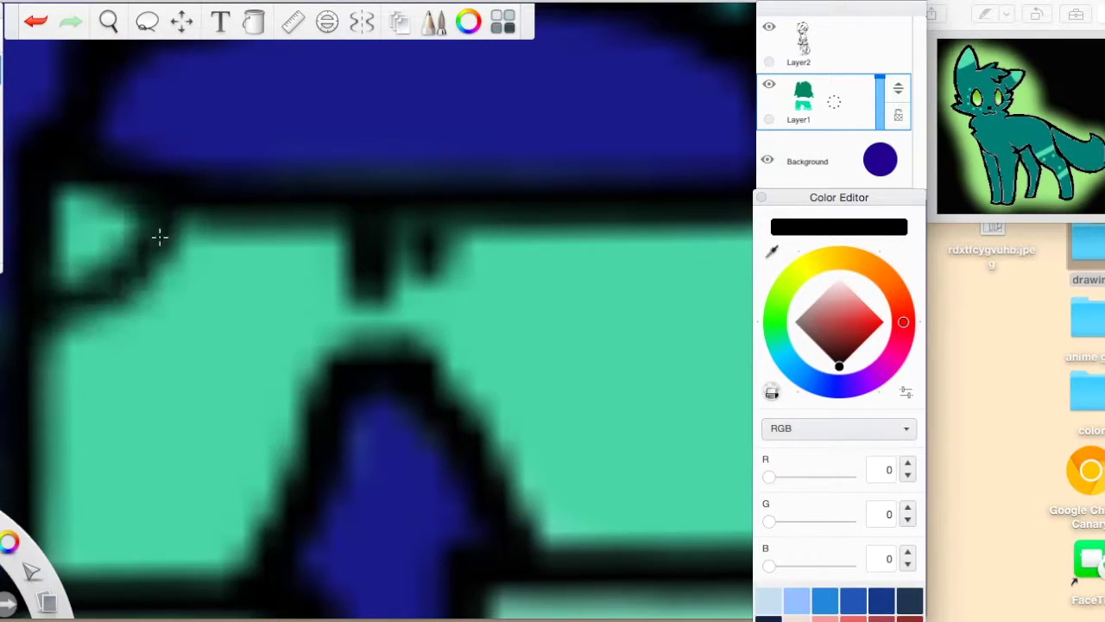
pyautogui.scroll(-8, 661, 284)
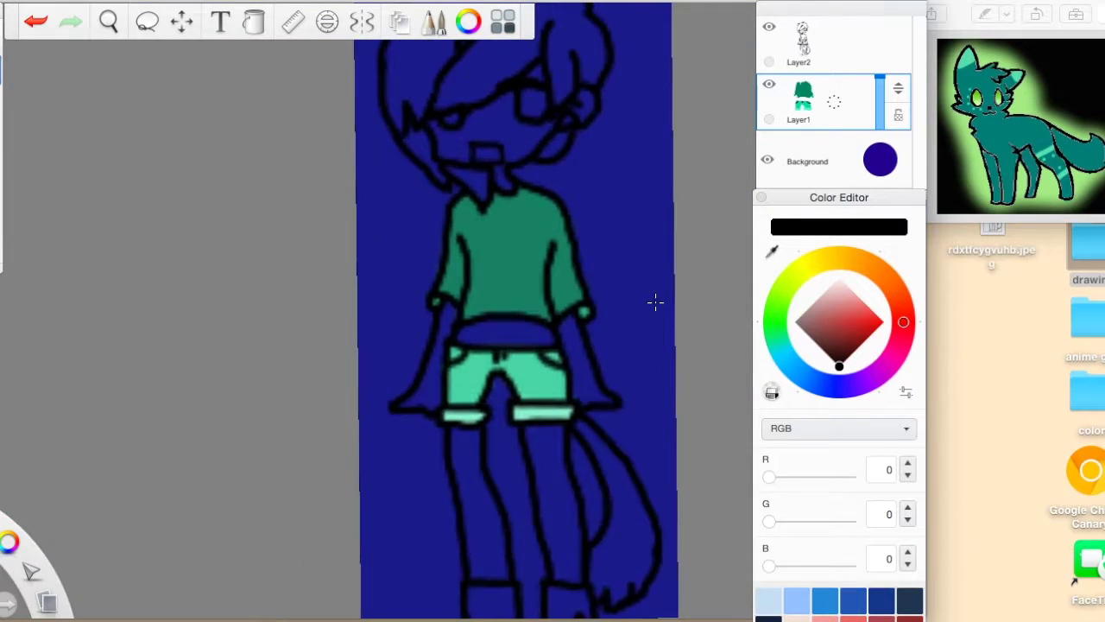
pyautogui.scroll(-4, 655, 300)
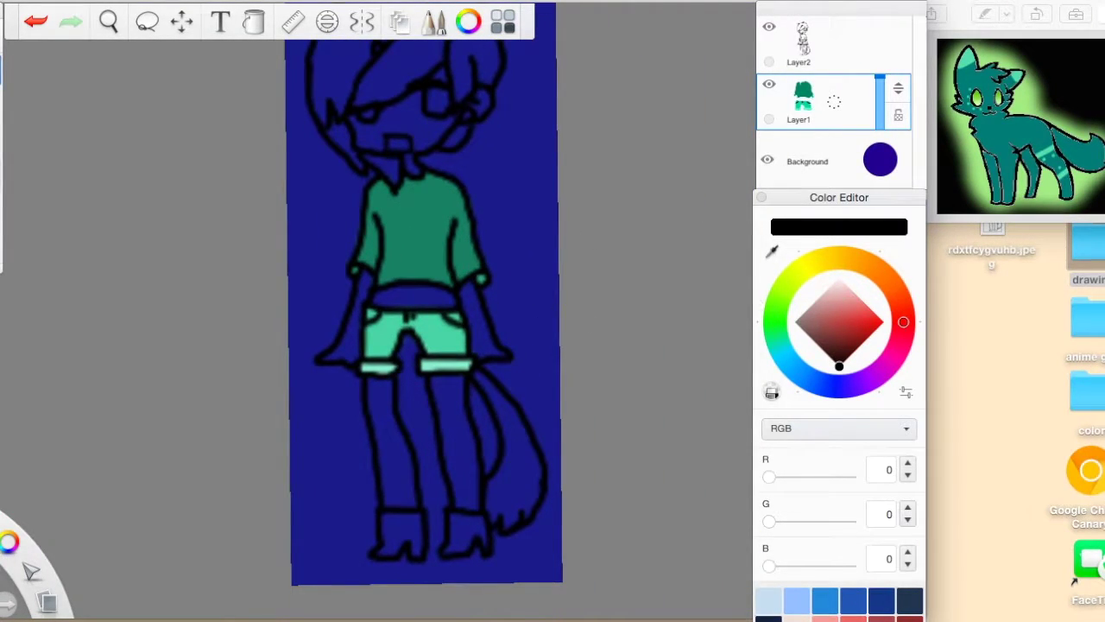
# Step: Pick near-black RGB 23, 17, 17 for the boots and change the background colour to light lavender
pyautogui.click(834, 359)
pyautogui.moveTo(458, 518)
pyautogui.mouseDown()
pyautogui.moveTo(463, 533)
pyautogui.moveTo(489, 533)
pyautogui.moveTo(363, 561)
pyautogui.mouseUp()
pyautogui.press('super+z')
pyautogui.click(879, 160)
pyautogui.moveTo(880, 159); pyautogui.dragTo(879, 121)
# Step: Paint both boots near-black and clean away the paint that spills past their outlines
pyautogui.moveTo(380, 518)
pyautogui.mouseDown()
pyautogui.moveTo(420, 538)
pyautogui.moveTo(458, 526)
pyautogui.mouseUp()
pyautogui.scroll(5, 333, 533)
pyautogui.scroll(-2, 365, 443)
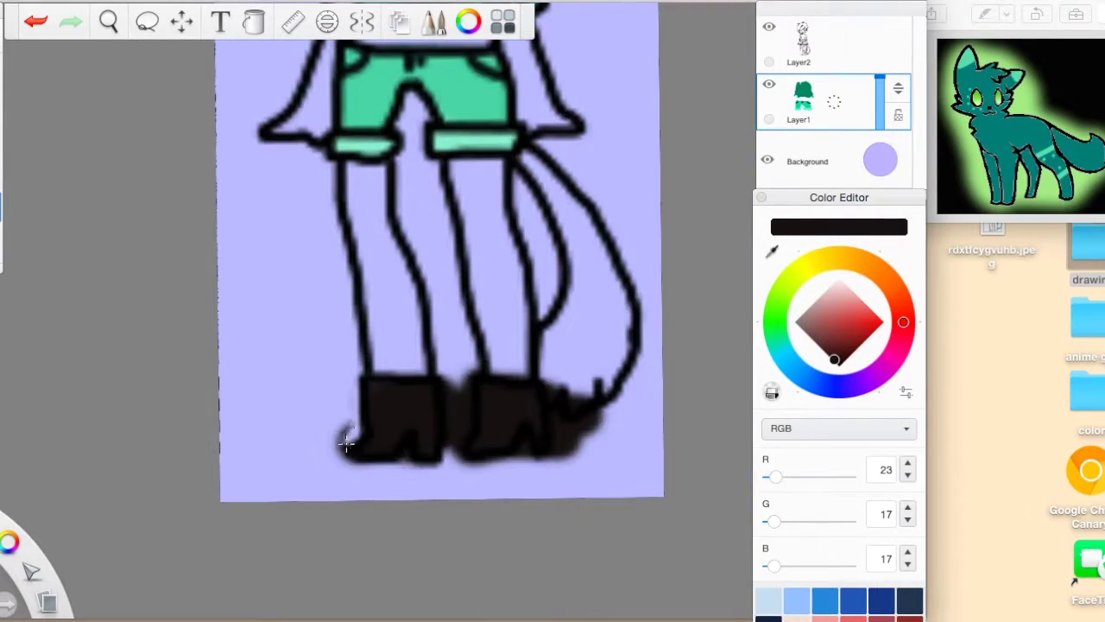
pyautogui.moveTo(423, 377)
pyautogui.mouseDown()
pyautogui.moveTo(450, 399)
pyautogui.moveTo(451, 455)
pyautogui.moveTo(444, 379)
pyautogui.mouseUp()
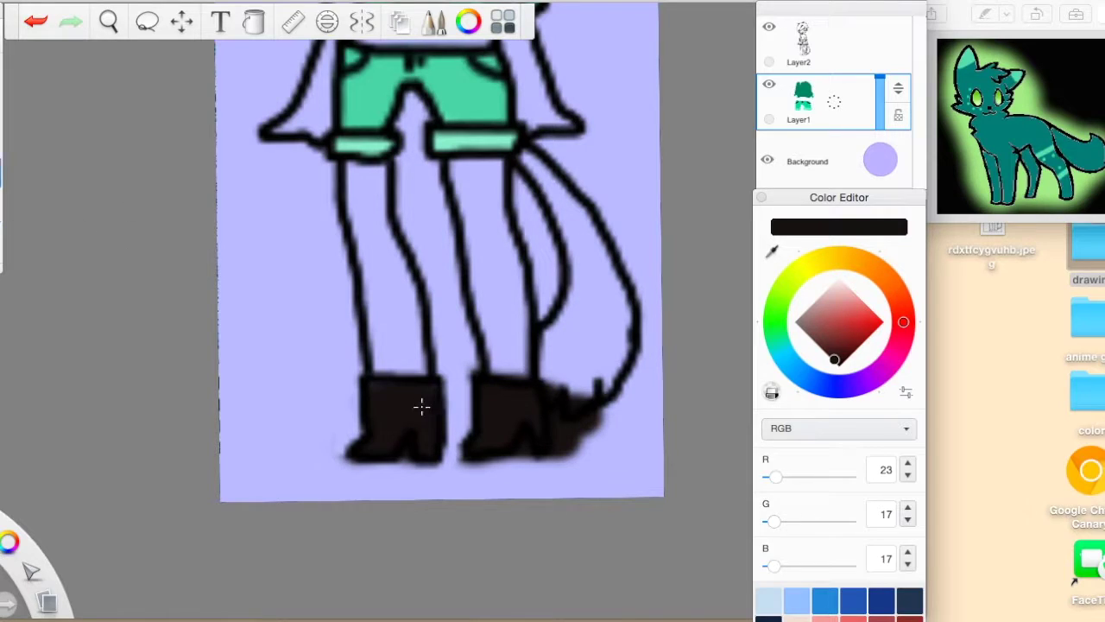
pyautogui.moveTo(515, 372)
pyautogui.mouseDown()
pyautogui.moveTo(513, 446)
pyautogui.moveTo(531, 462)
pyautogui.moveTo(578, 415)
pyautogui.moveTo(572, 465)
pyautogui.mouseUp()
pyautogui.moveTo(458, 384); pyautogui.dragTo(467, 354)
pyautogui.moveTo(578, 388)
pyautogui.mouseDown()
pyautogui.moveTo(535, 337)
pyautogui.moveTo(518, 362)
pyautogui.moveTo(477, 366)
pyautogui.mouseUp()
pyautogui.scroll(-5, 391, 327)
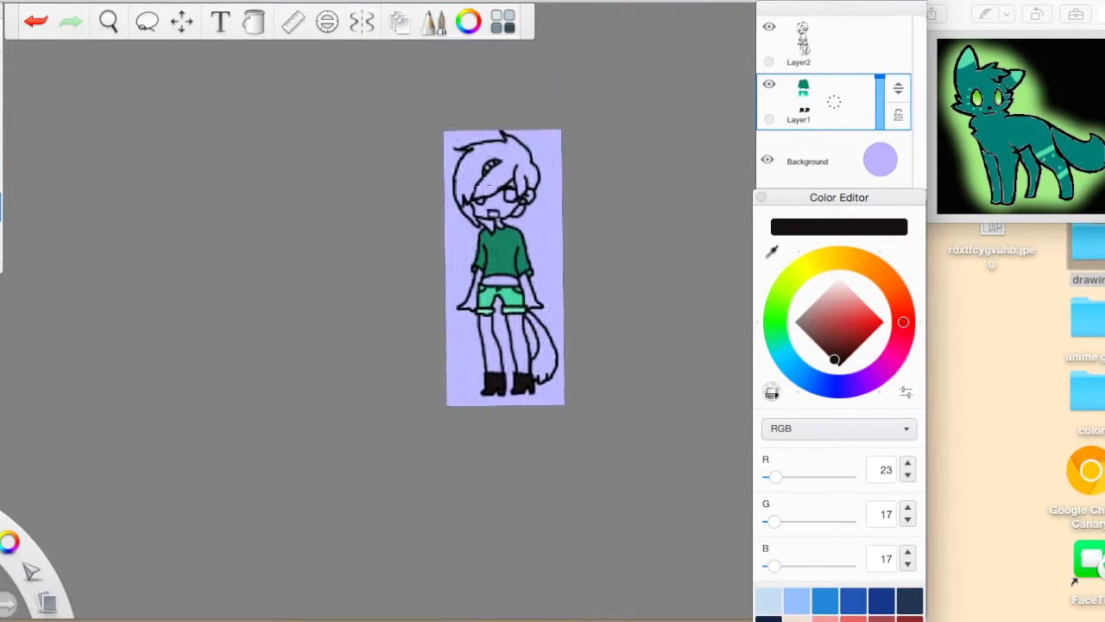
# Step: Paint the face, ear and neck in a skin tone of RGB 246, 216, 168 on a new layer above the clothes
pyautogui.scroll(5, 538, 266)
pyautogui.press('super+l')
pyautogui.click(849, 293)
pyautogui.moveTo(864, 262); pyautogui.dragTo(862, 263)
pyautogui.moveTo(518, 228); pyautogui.dragTo(432, 285)
pyautogui.moveTo(414, 302)
pyautogui.mouseDown()
pyautogui.moveTo(503, 319)
pyautogui.moveTo(596, 258)
pyautogui.moveTo(501, 358)
pyautogui.mouseUp()
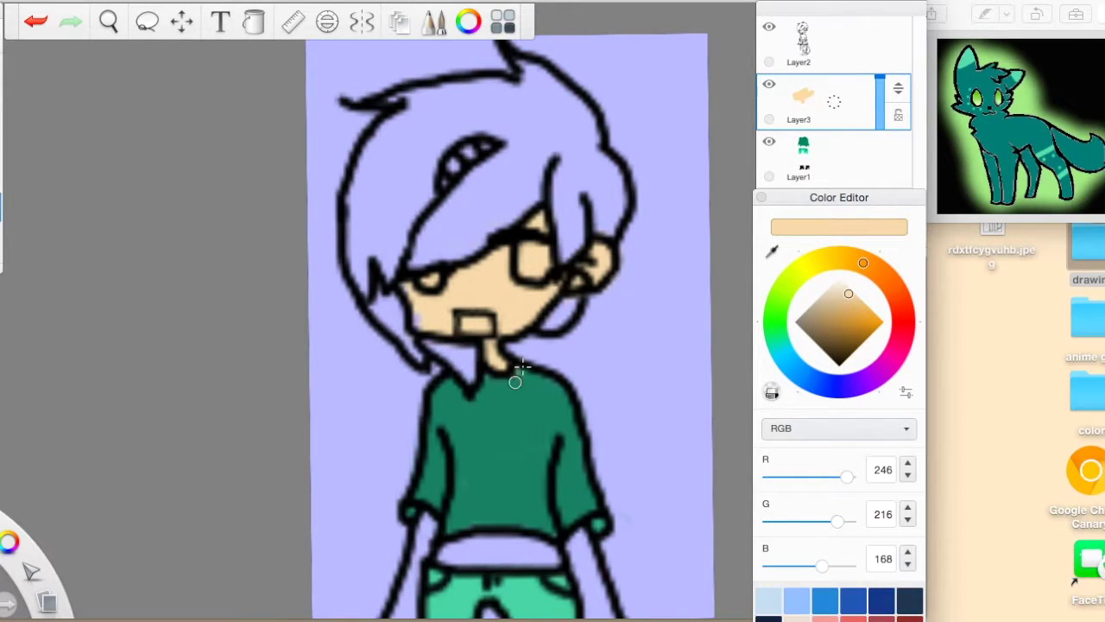
# Step: Paint both arms and the bare midriff in the same skin tone on Layer3
pyautogui.scroll(-5, 515, 381)
pyautogui.moveTo(371, 399)
pyautogui.mouseDown()
pyautogui.moveTo(432, 337)
pyautogui.moveTo(405, 297)
pyautogui.mouseUp()
pyautogui.moveTo(391, 388); pyautogui.dragTo(403, 312)
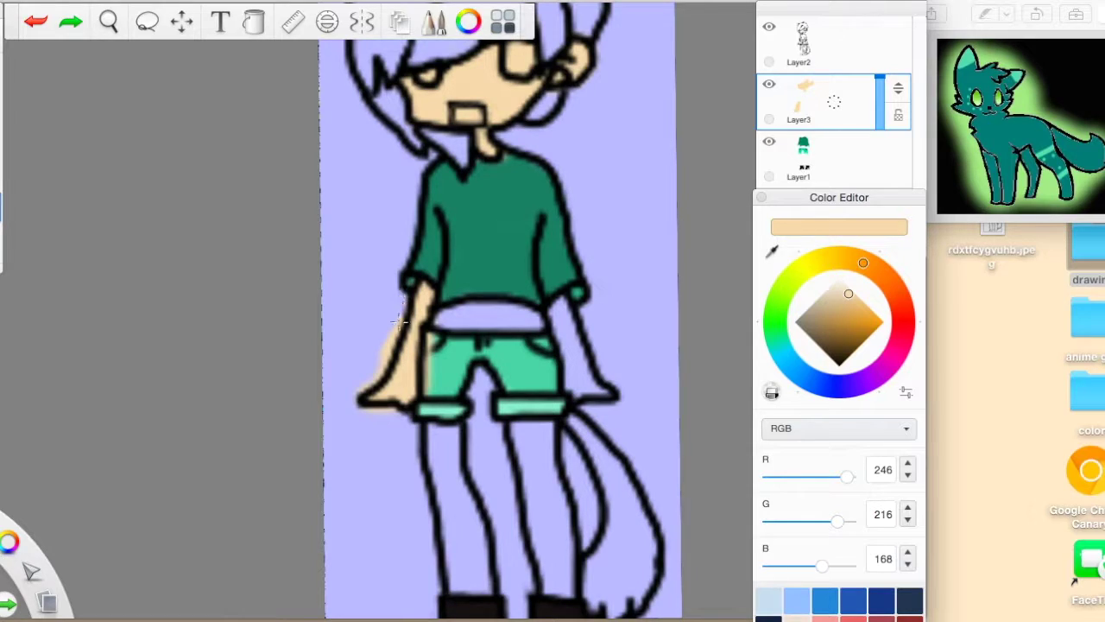
pyautogui.write('sorry my hands are shaking')
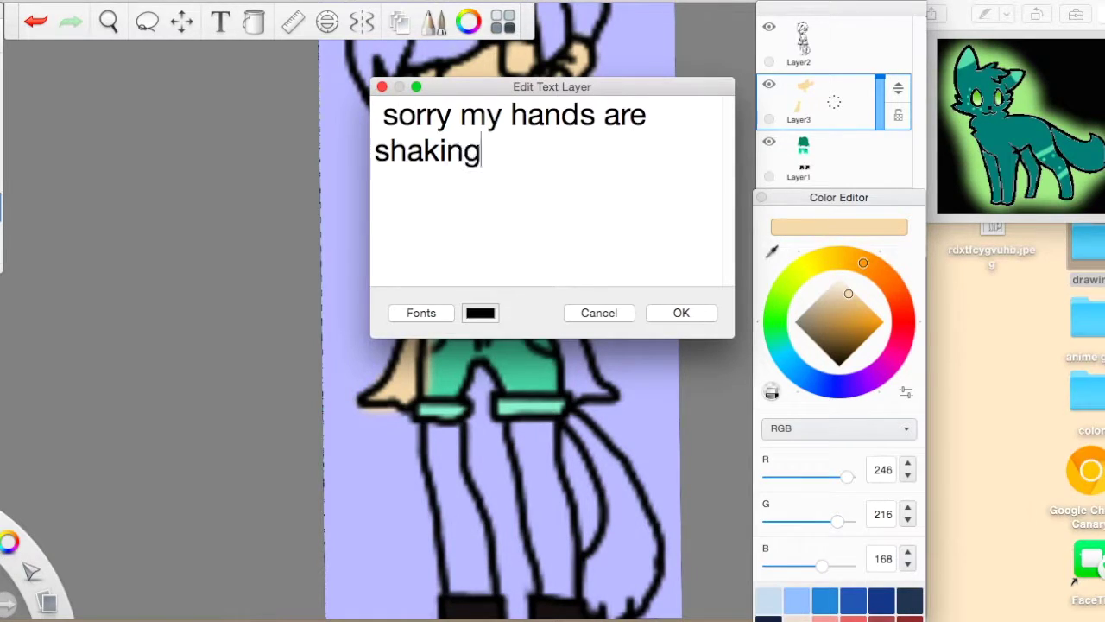
pyautogui.click(600, 316)
pyautogui.moveTo(486, 345)
pyautogui.mouseDown()
pyautogui.moveTo(560, 307)
pyautogui.moveTo(577, 384)
pyautogui.mouseUp()
pyautogui.press('super+z')
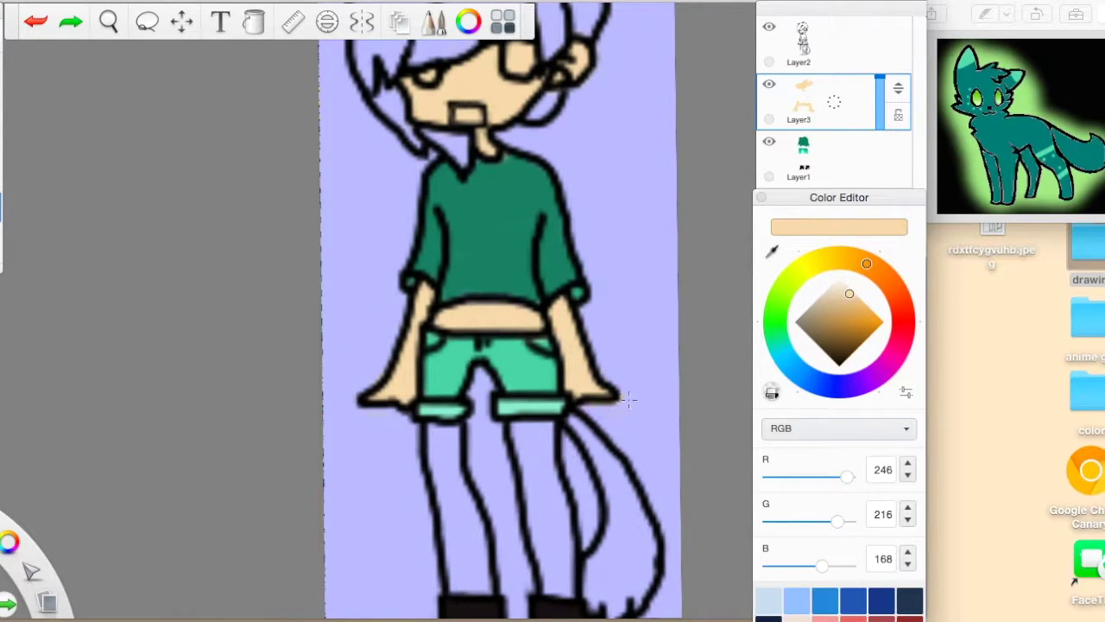
# Step: Paint both legs in the skin tone, from the shorts' cuffs to the boots
pyautogui.scroll(-5, 628, 398)
pyautogui.moveTo(432, 257)
pyautogui.mouseDown()
pyautogui.moveTo(461, 364)
pyautogui.moveTo(447, 404)
pyautogui.moveTo(434, 301)
pyautogui.mouseUp()
pyautogui.moveTo(518, 250)
pyautogui.mouseDown()
pyautogui.moveTo(537, 394)
pyautogui.moveTo(518, 272)
pyautogui.mouseUp()
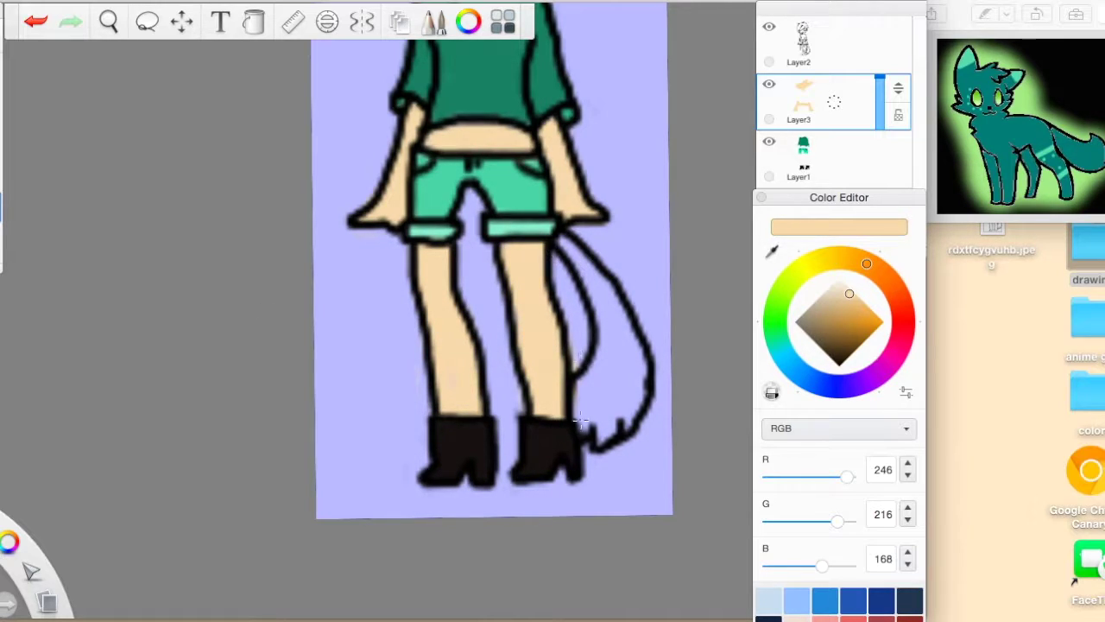
pyautogui.scroll(-5, 627, 444)
pyautogui.scroll(5, 626, 445)
pyautogui.scroll(-5, 617, 406)
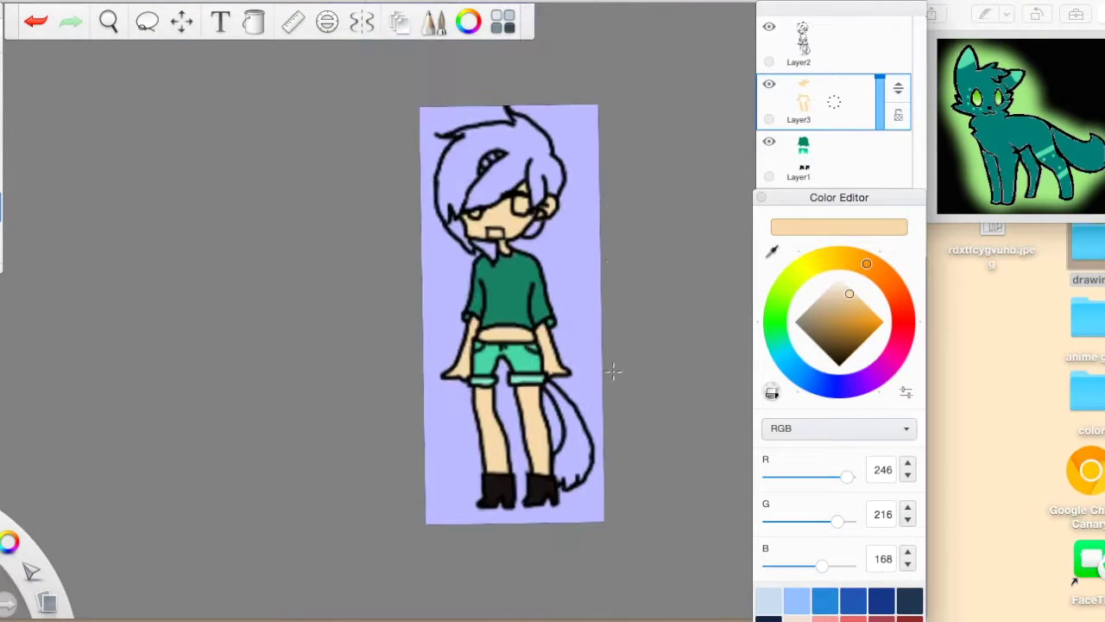
# Step: Paint the mouth rectangle tan with RGB 212, 163, 89 using the Paintbrush at size 2.0
pyautogui.scroll(5, 516, 250)
pyautogui.moveTo(849, 295); pyautogui.dragTo(843, 314)
pyautogui.moveTo(423, 321)
pyautogui.mouseDown()
pyautogui.moveTo(450, 335)
pyautogui.moveTo(466, 285)
pyautogui.moveTo(410, 234)
pyautogui.mouseUp()
pyautogui.hotkey('ctrl', 'z')
pyautogui.hotkey('ctrl', 'z')
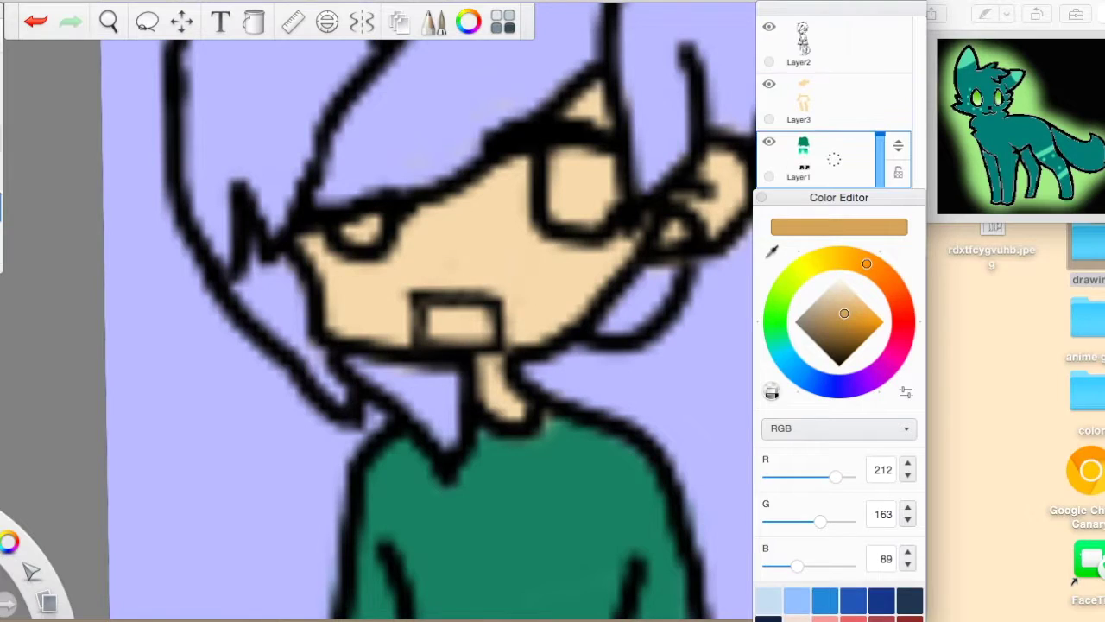
pyautogui.hotkey('ctrl', 'shift', 'z')
pyautogui.hotkey('ctrl', 'z')
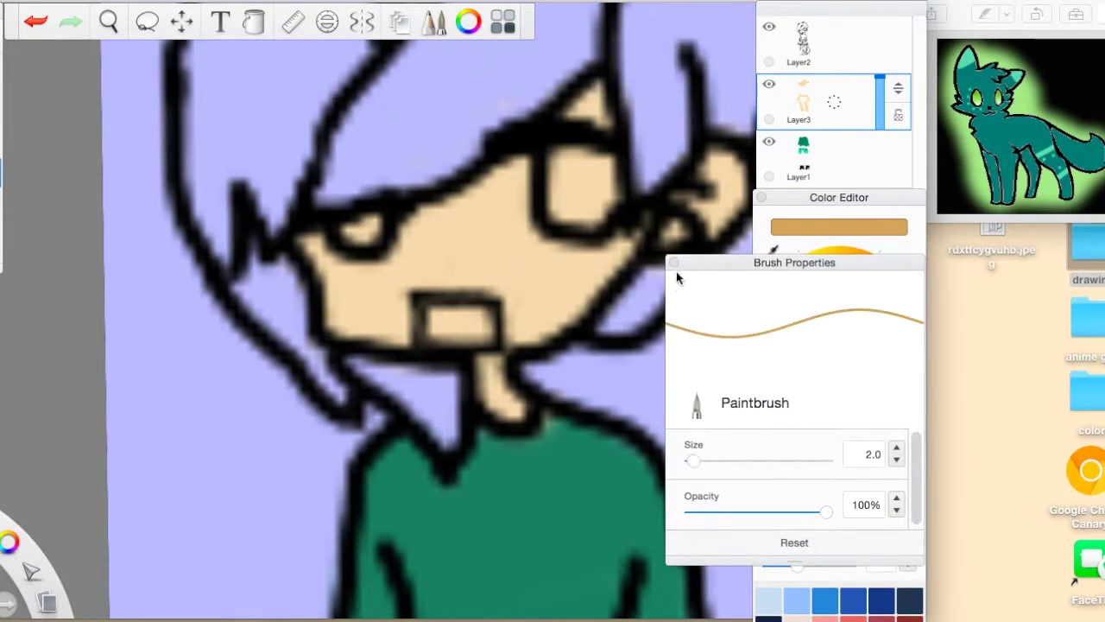
pyautogui.moveTo(485, 322); pyautogui.dragTo(445, 321)
pyautogui.scroll(-5, 661, 268)
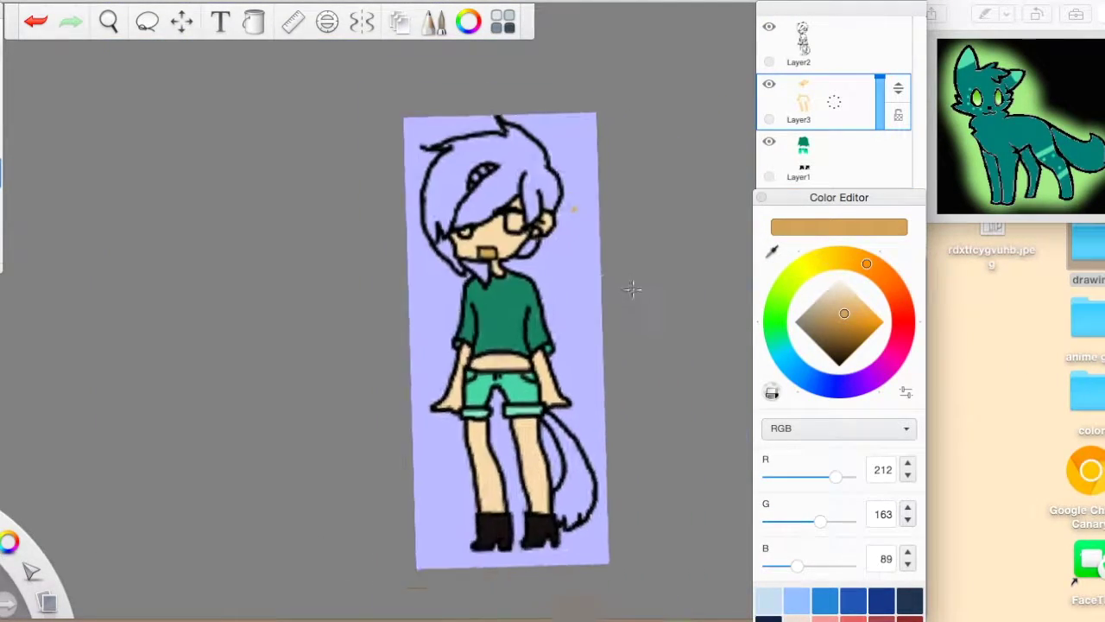
# Step: Outline and fill the hair dark brown with RGB 84, 44, 7 on a separate layer, and make the hair accessory black
pyautogui.scroll(2, 573, 169)
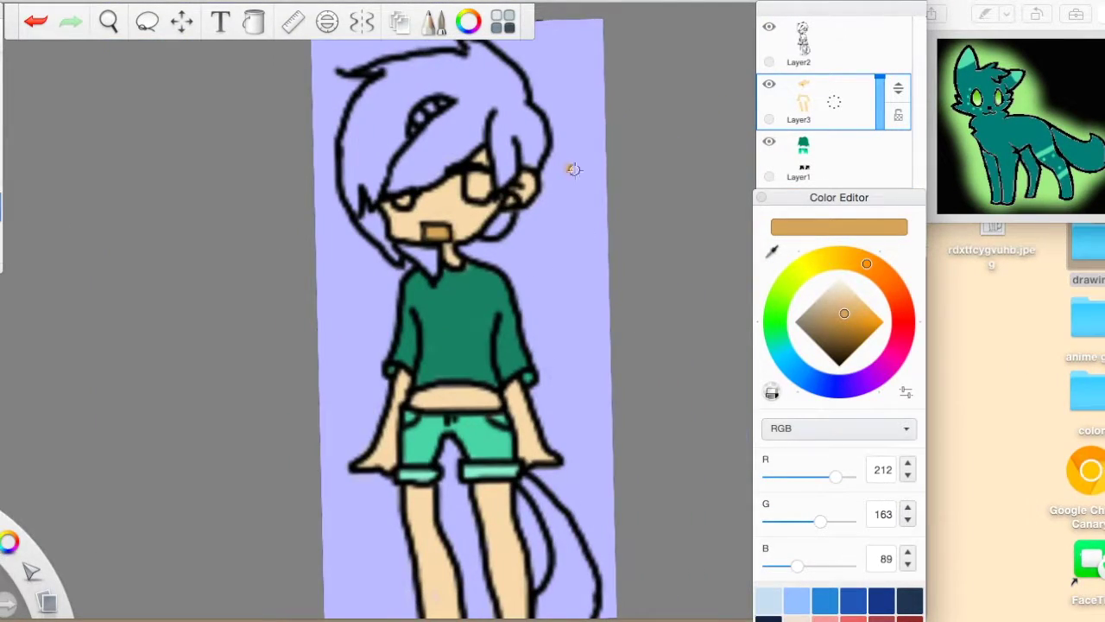
pyautogui.click(848, 351)
pyautogui.moveTo(372, 69); pyautogui.dragTo(483, 61)
pyautogui.scroll(2, 488, 80)
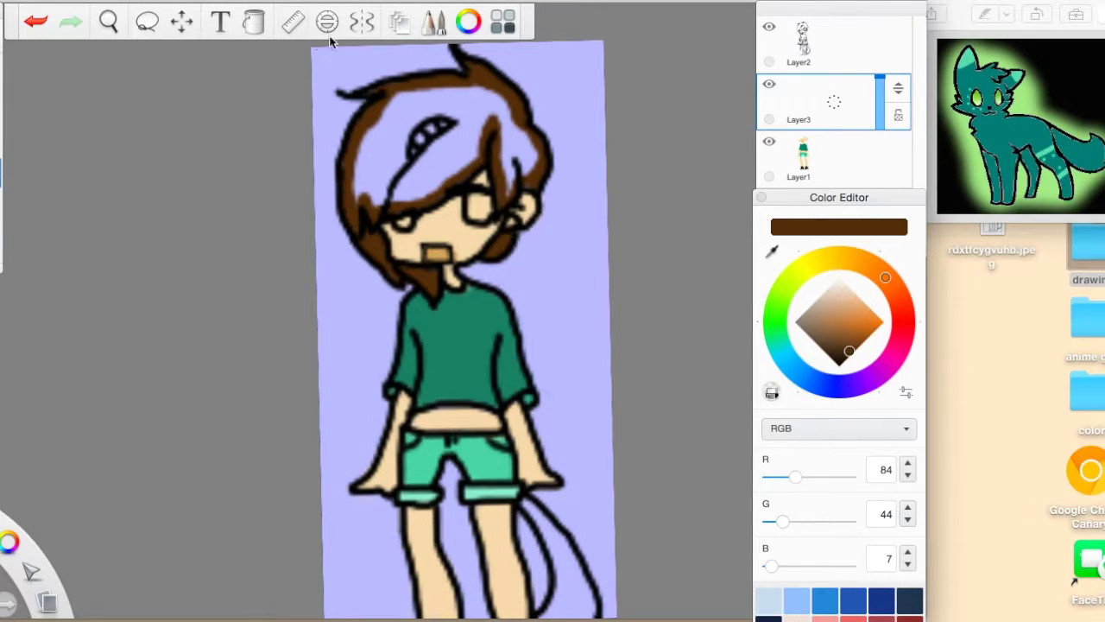
pyautogui.click(406, 94)
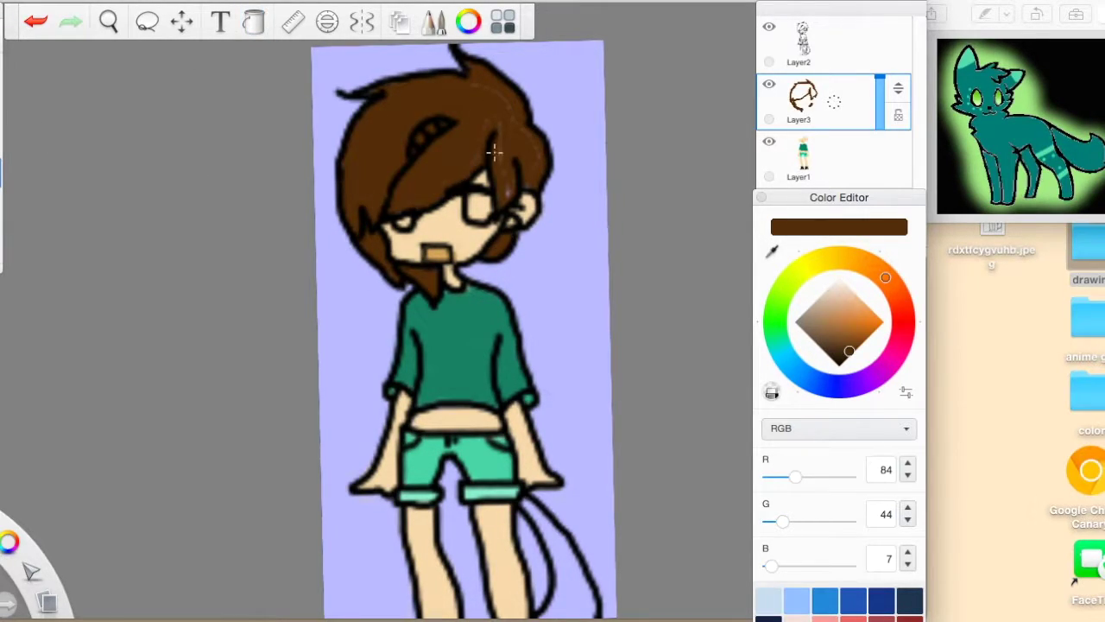
pyautogui.press('super+z')
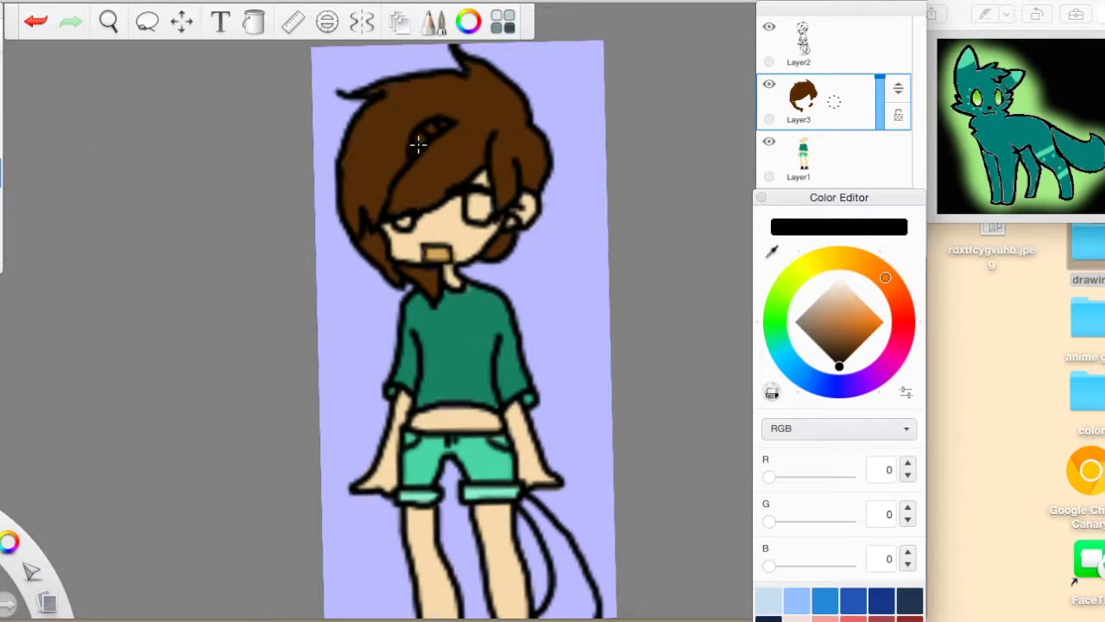
pyautogui.scroll(-1, 524, 205)
# Step: Paint the mouth rectangle near-white on Layer1 and add a small black navel on Layer2
pyautogui.click(867, 167)
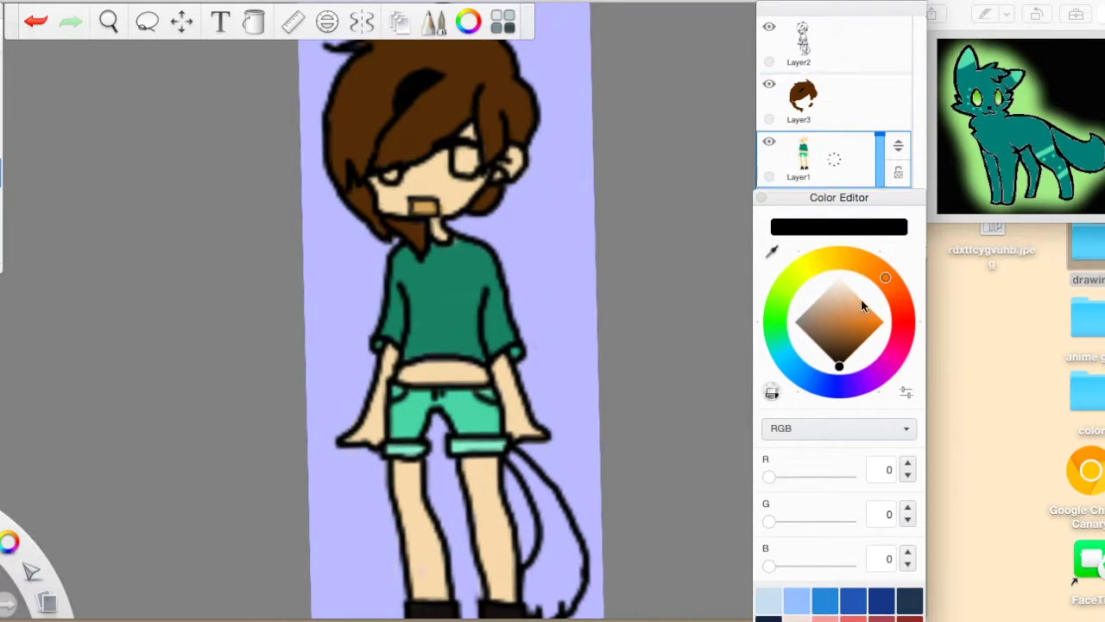
pyautogui.click(843, 281)
pyautogui.click(809, 65)
pyautogui.moveTo(843, 282); pyautogui.dragTo(838, 366)
pyautogui.scroll(5, 559, 419)
pyautogui.click(358, 333)
pyautogui.scroll(-3, 357, 333)
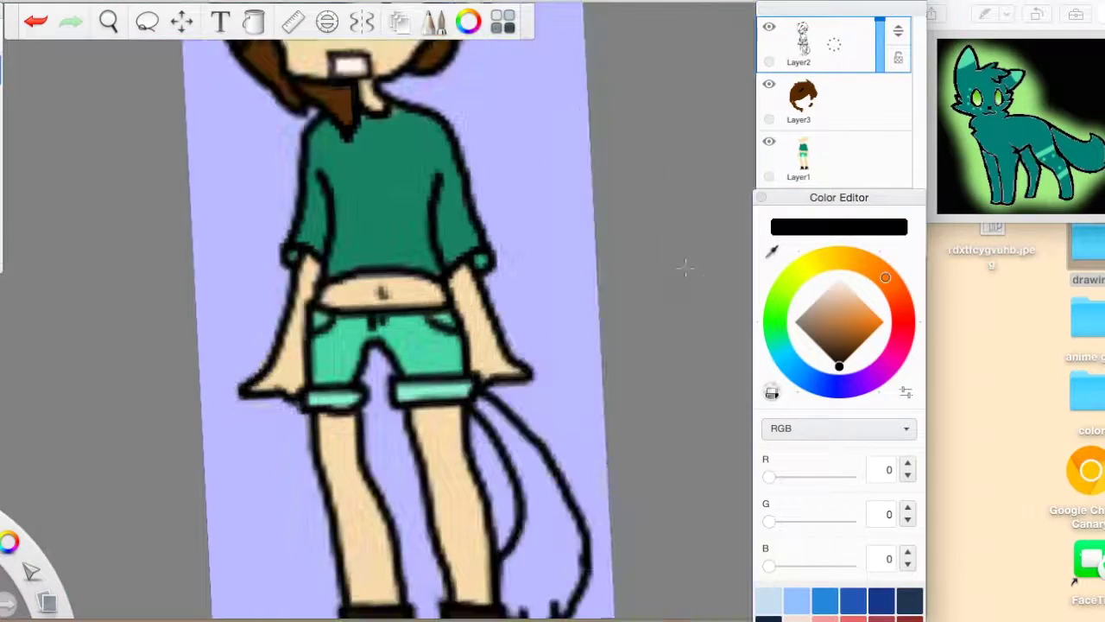
# Step: Paint the whole tail on Layer3 in the hair's dark brown, RGB 84, 44, 7
pyautogui.scroll(-3, 409, 308)
pyautogui.click(821, 113)
pyautogui.scroll(3, 636, 363)
pyautogui.click(526, 274)
pyautogui.scroll(-3, 577, 292)
pyautogui.moveTo(389, 199)
pyautogui.mouseDown()
pyautogui.moveTo(425, 228)
pyautogui.moveTo(516, 396)
pyautogui.moveTo(445, 291)
pyautogui.moveTo(437, 245)
pyautogui.moveTo(405, 434)
pyautogui.moveTo(492, 423)
pyautogui.moveTo(511, 469)
pyautogui.mouseUp()
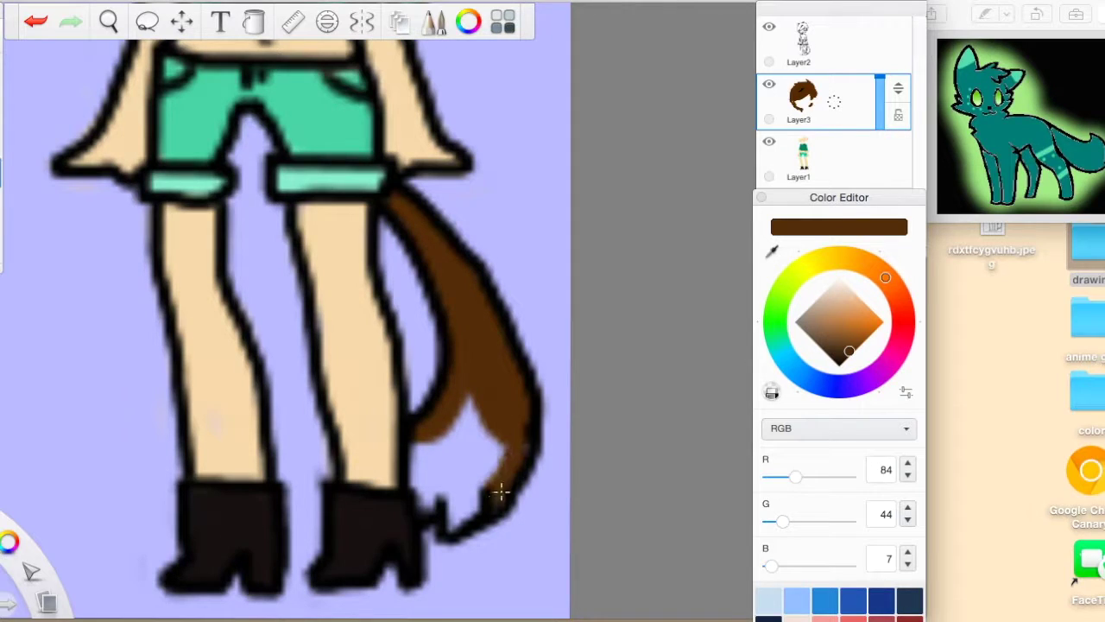
pyautogui.moveTo(442, 442)
pyautogui.mouseDown()
pyautogui.moveTo(449, 516)
pyautogui.moveTo(482, 497)
pyautogui.moveTo(462, 461)
pyautogui.moveTo(434, 467)
pyautogui.moveTo(478, 418)
pyautogui.mouseUp()
pyautogui.scroll(-3, 511, 268)
pyautogui.scroll(-2, 511, 267)
# Step: Paint the whites of both eyes with RGB 243, 243, 243 on Layer3
pyautogui.click(781, 348)
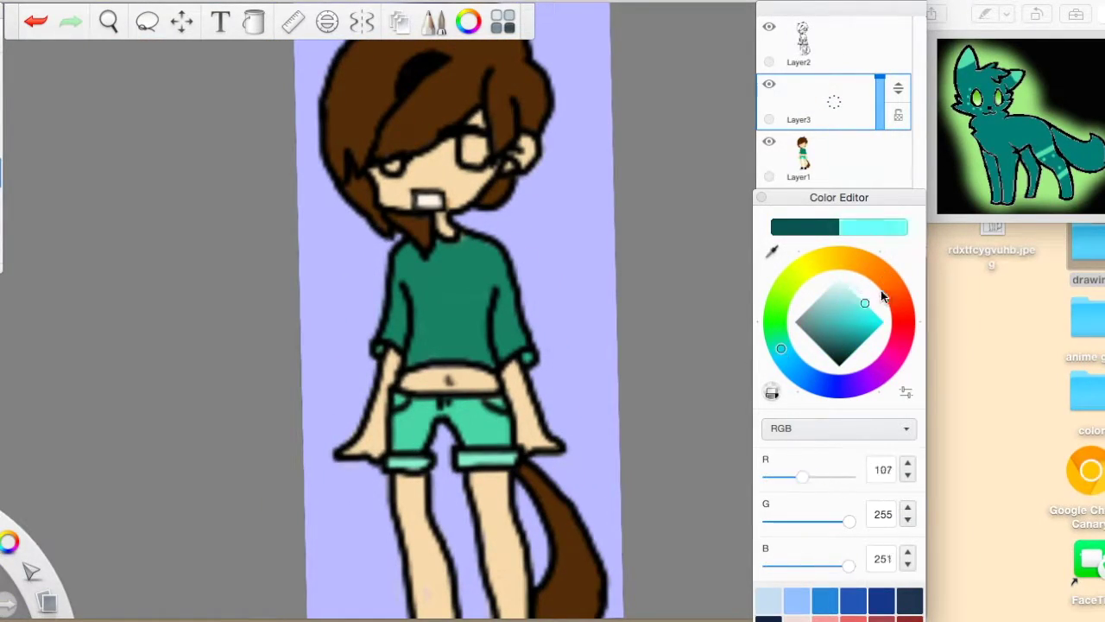
pyautogui.moveTo(880, 290); pyautogui.dragTo(848, 284)
pyautogui.scroll(5, 443, 136)
pyautogui.moveTo(383, 198); pyautogui.dragTo(447, 227)
pyautogui.hotkey('ctrl', 'z')
pyautogui.moveTo(353, 207); pyautogui.dragTo(380, 216)
pyautogui.moveTo(39, 289); pyautogui.dragTo(67, 275)
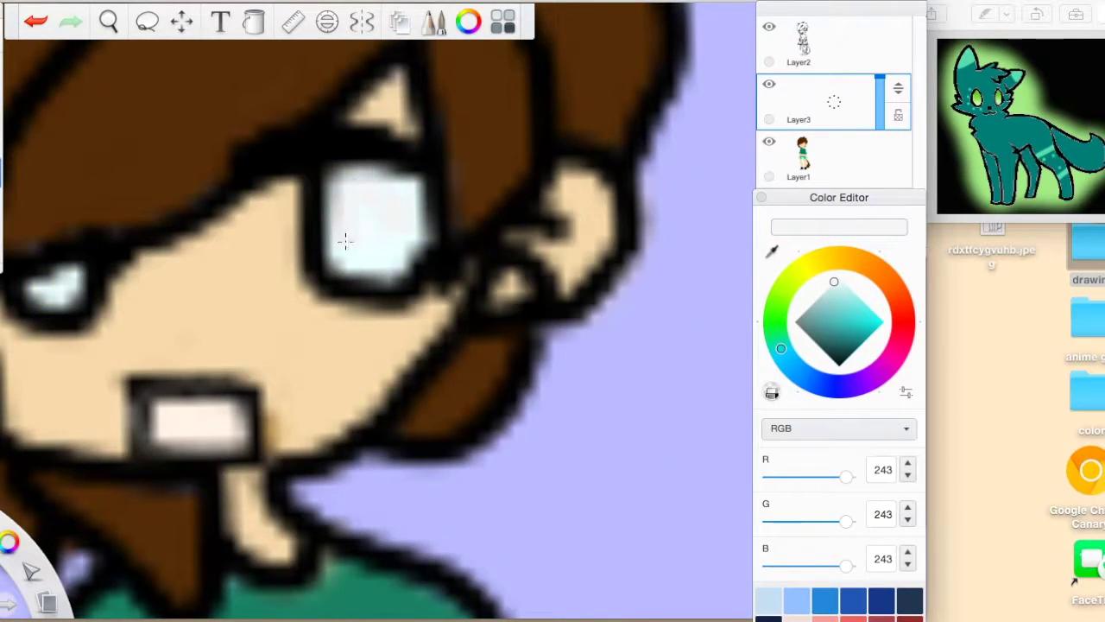
# Step: Try painting a green iris in the larger eye
pyautogui.click(775, 318)
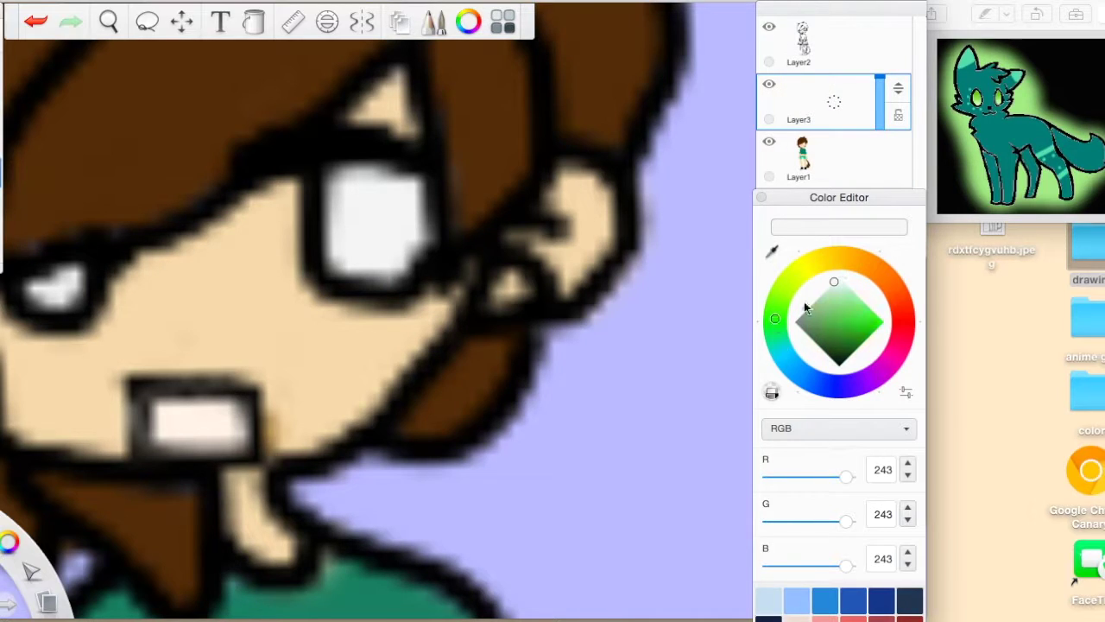
pyautogui.click(857, 317)
pyautogui.click(341, 241)
pyautogui.hotkey('ctrl', 'z')
# Step: Draw the iris edge inside the larger eye on Layer2 with an adjusted brush size
pyautogui.click(789, 42)
pyautogui.hotkey('ctrl', 'b')
pyautogui.moveTo(697, 463); pyautogui.dragTo(692, 461)
pyautogui.moveTo(350, 177)
pyautogui.mouseDown()
pyautogui.moveTo(321, 193)
pyautogui.moveTo(365, 227)
pyautogui.mouseUp()
pyautogui.hotkey('ctrl', 'z')
pyautogui.moveTo(330, 158)
pyautogui.mouseDown()
pyautogui.moveTo(369, 176)
pyautogui.moveTo(337, 251)
pyautogui.mouseUp()
pyautogui.click(674, 262)
# Step: Paint the irises of both eyes in several greens on Layer3, using RGB 27, 123, 14 for the darkest shade
pyautogui.click(820, 102)
pyautogui.click(863, 317)
pyautogui.click(31, 293)
pyautogui.moveTo(362, 169)
pyautogui.mouseDown()
pyautogui.moveTo(354, 238)
pyautogui.moveTo(339, 250)
pyautogui.moveTo(359, 259)
pyautogui.mouseUp()
pyautogui.click(854, 296)
pyautogui.click(34, 291)
pyautogui.click(852, 342)
pyautogui.moveTo(345, 164); pyautogui.dragTo(346, 266)
# Step: Soften the green iris shading with the Blur brush at size 5.2 and strength 0.3
pyautogui.press('super+b')
pyautogui.press('b')
pyautogui.moveTo(697, 512); pyautogui.dragTo(690, 512)
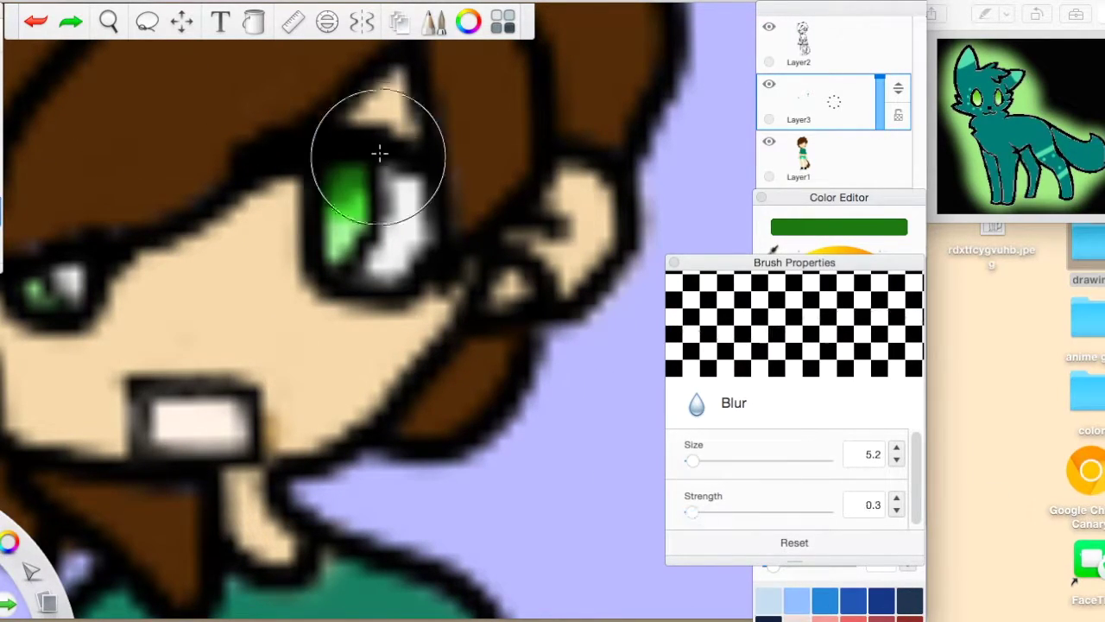
# Step: Merge the line art and colour layers into a single layer above the background
pyautogui.click(768, 141)
pyautogui.press('e')
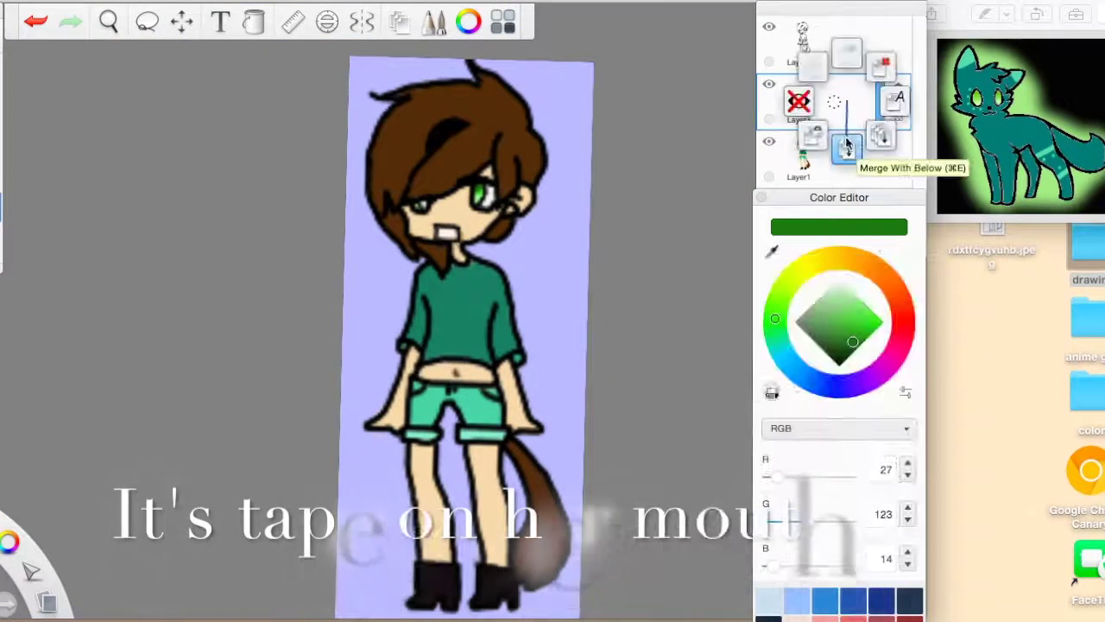
pyautogui.click(846, 146)
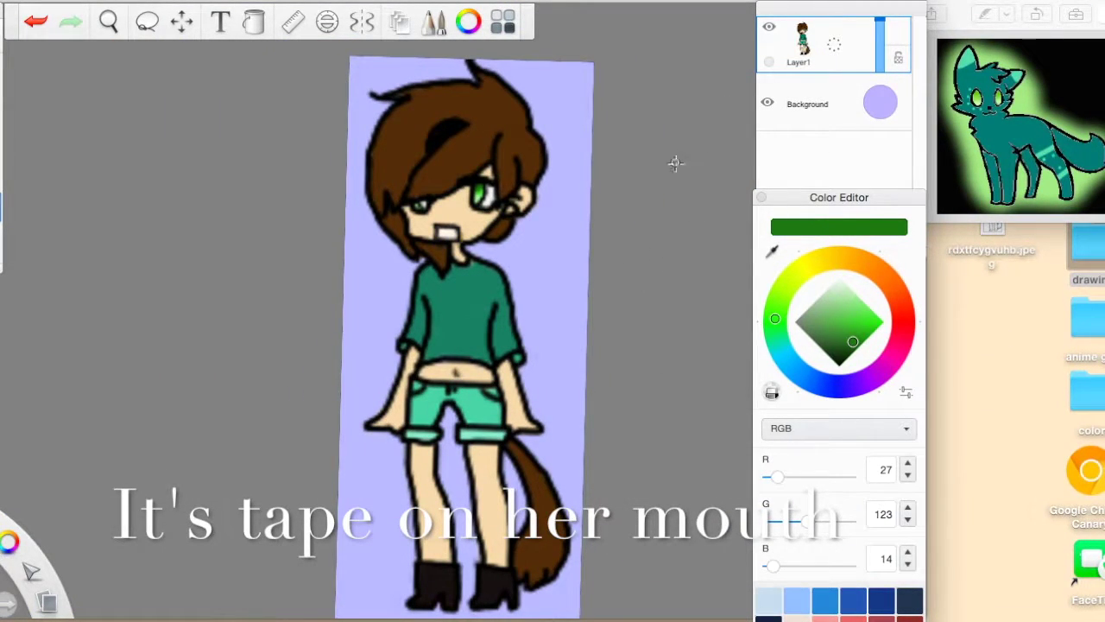